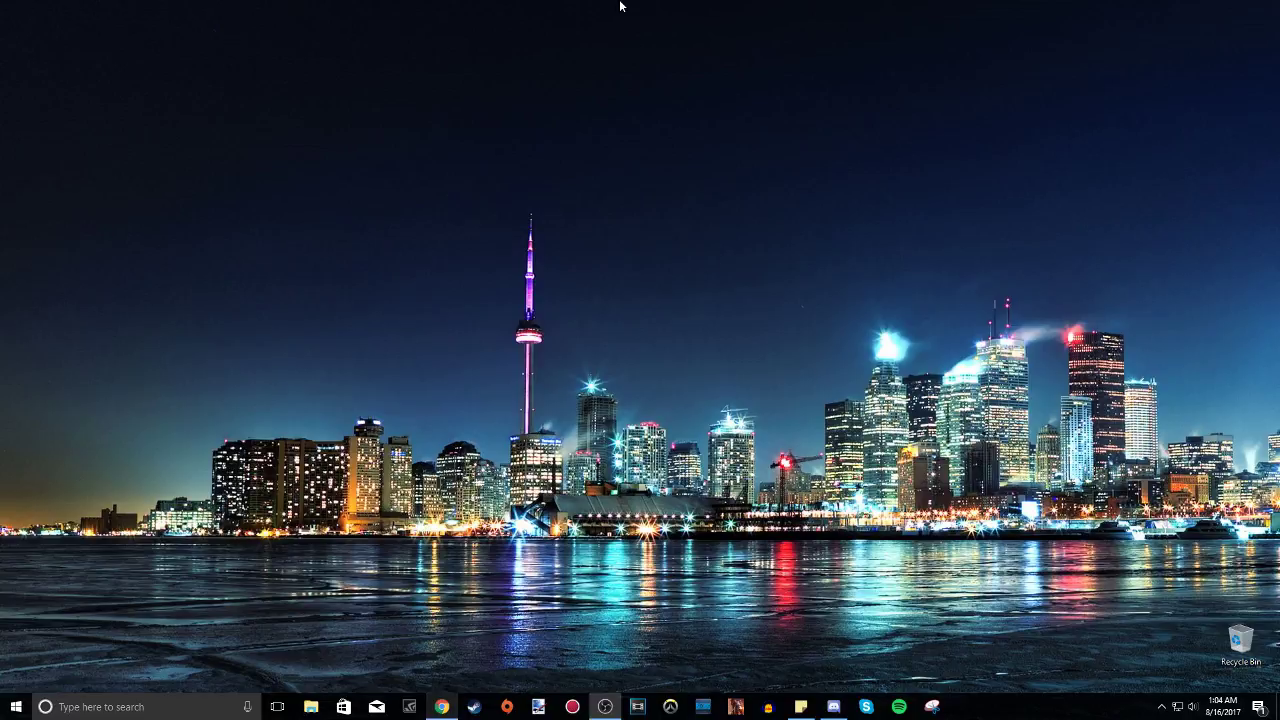
- Open Display settings from the desktop's right-click menu
{"action": "right_click", "coordinate": [507, 320]}
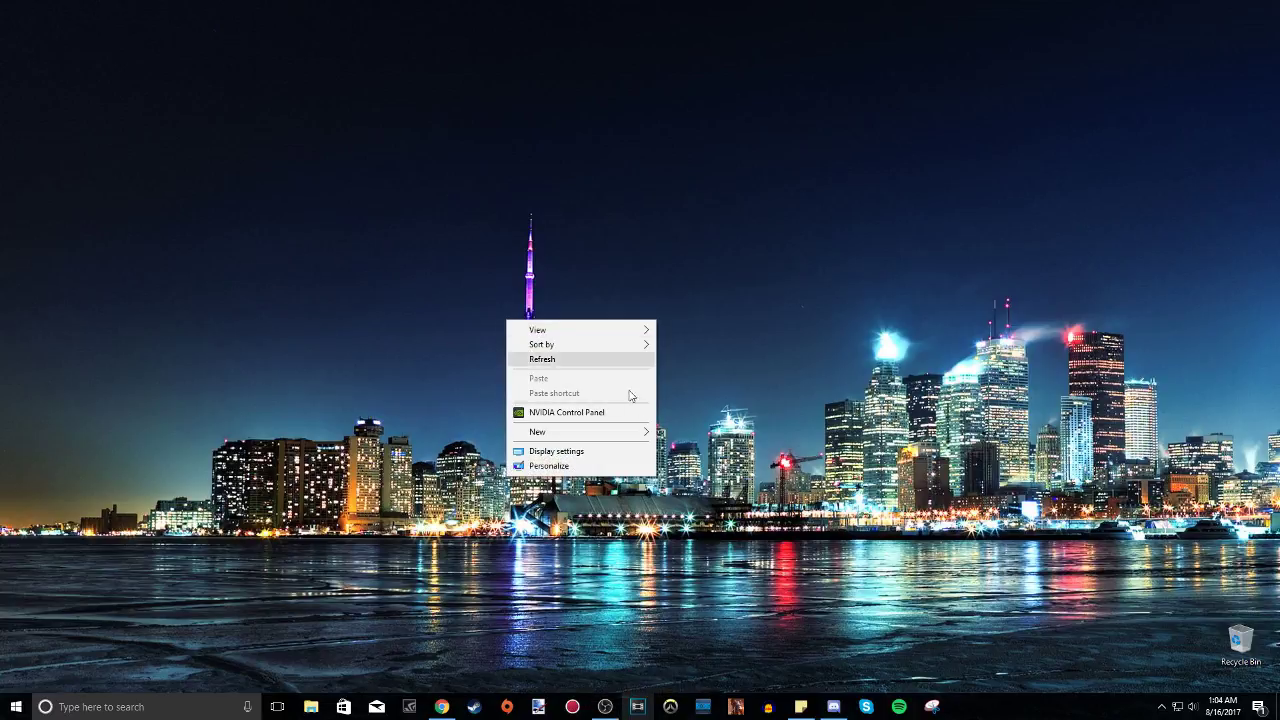
{"action": "mouse_move", "coordinate": [603, 433]}
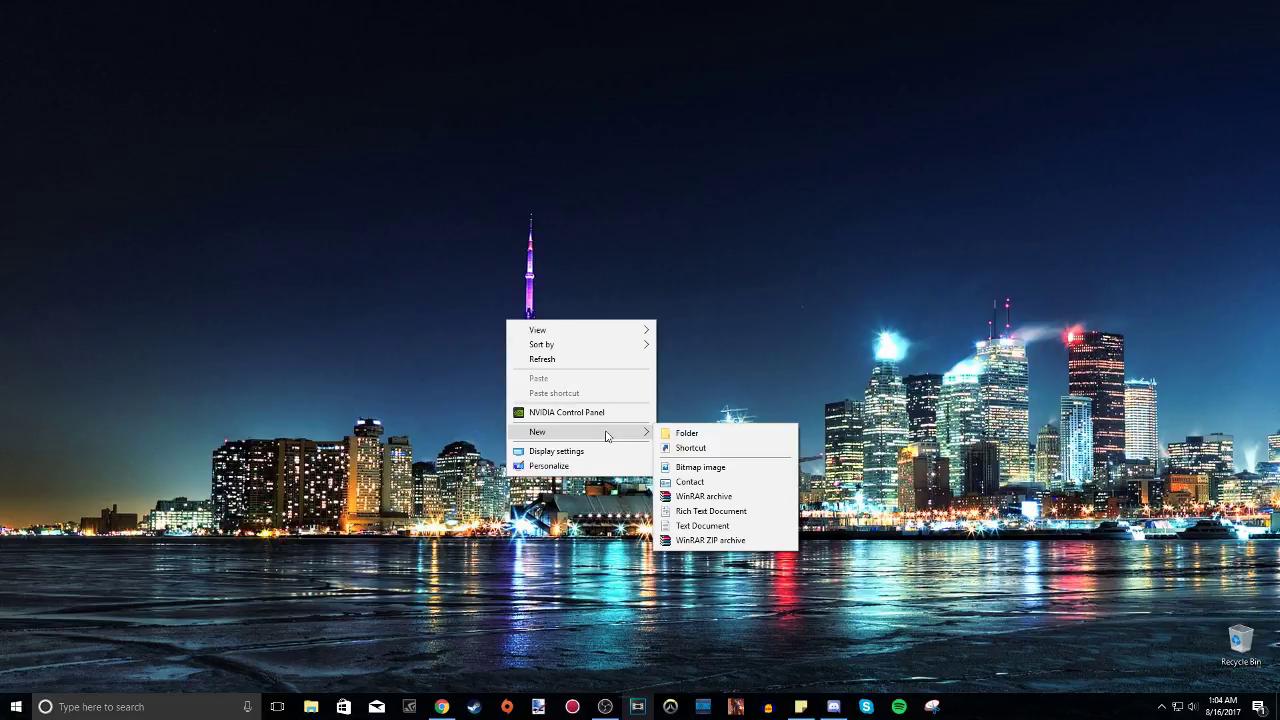
{"action": "left_click", "coordinate": [683, 400]}
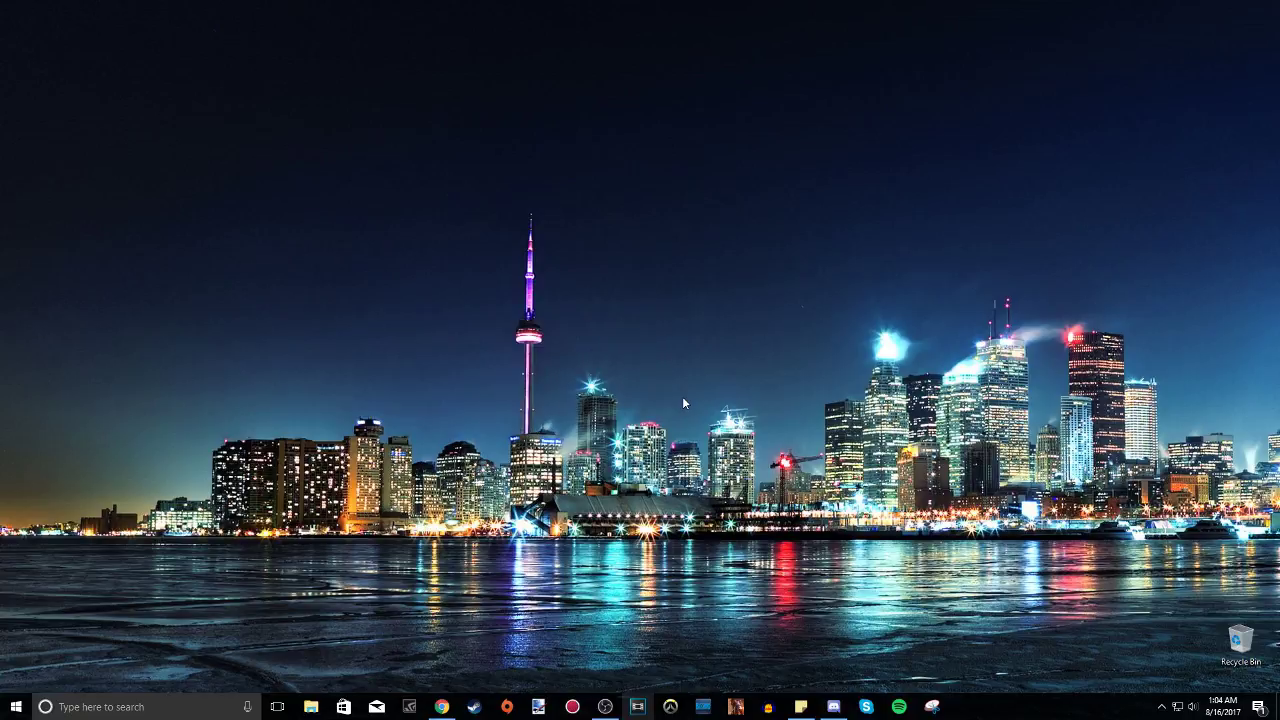
{"action": "right_click", "coordinate": [628, 390]}
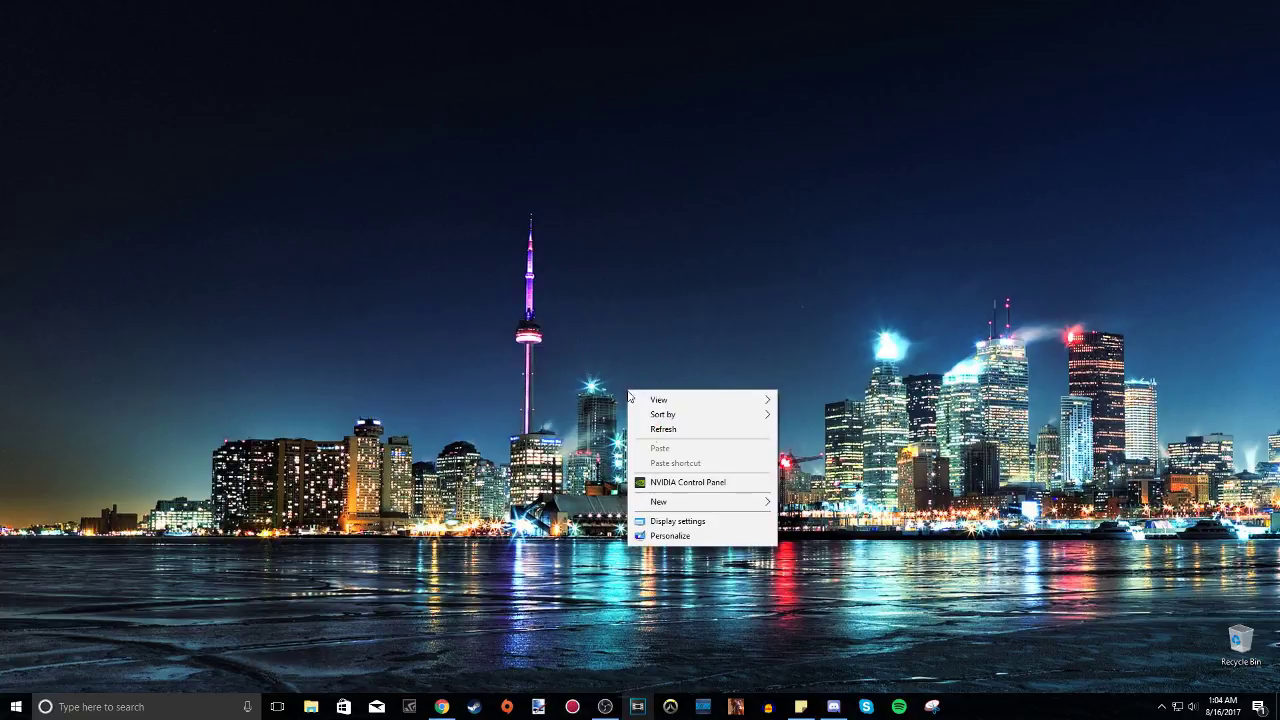
{"action": "left_click", "coordinate": [685, 522]}
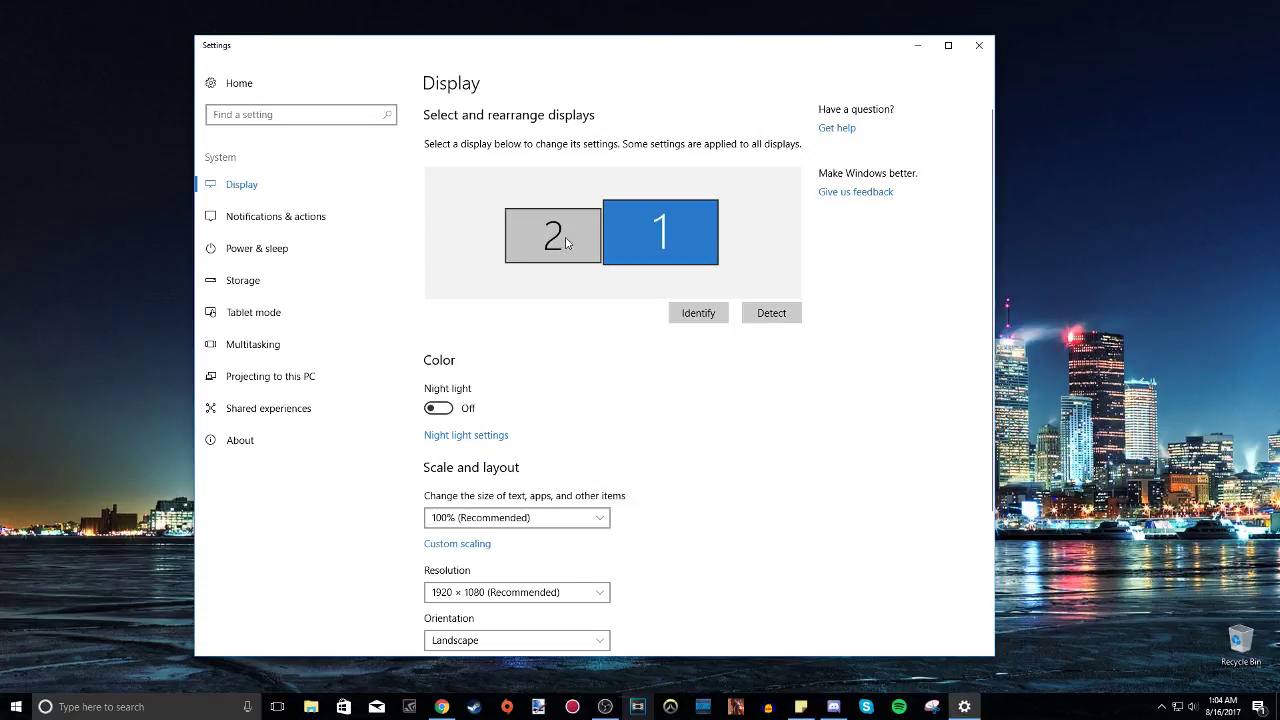
- Select display 1 and confirm its resolution is 1920 × 1080, then begin an app search
{"action": "left_click", "coordinate": [660, 247]}
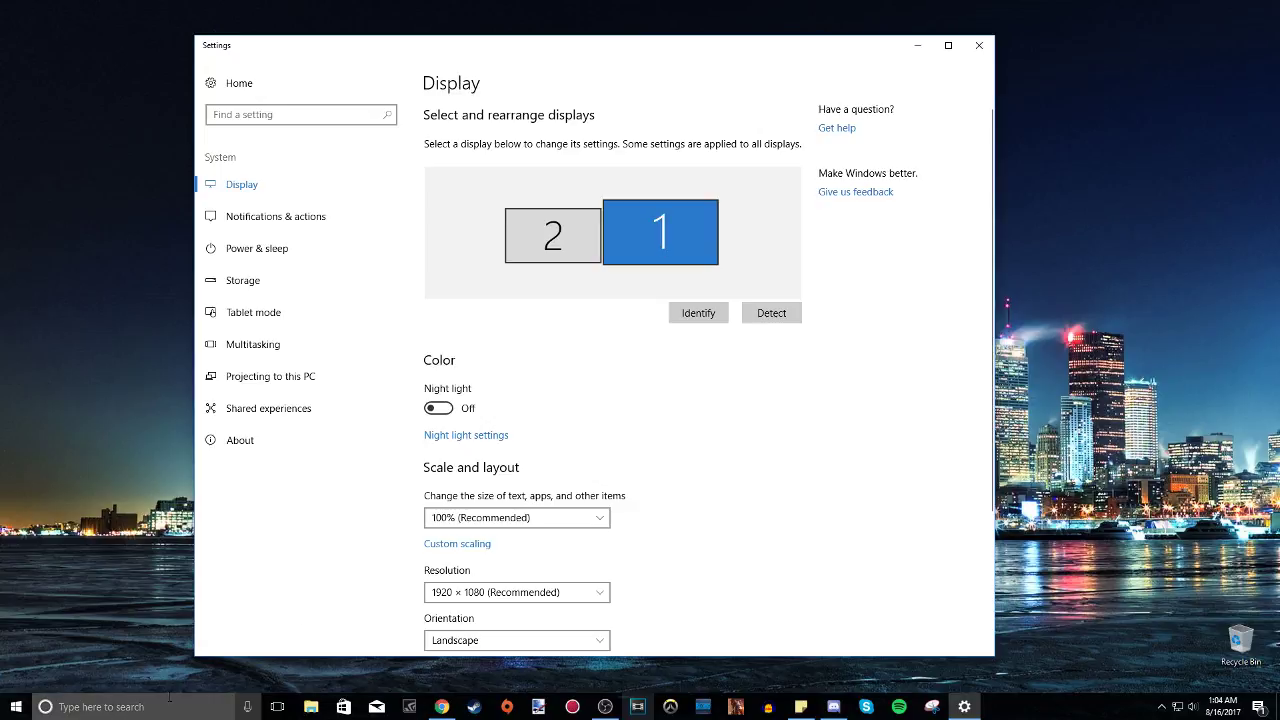
{"action": "left_click", "coordinate": [677, 236]}
{"action": "scroll", "coordinate": [680, 283], "scroll_direction": "down", "scroll_amount": 2}
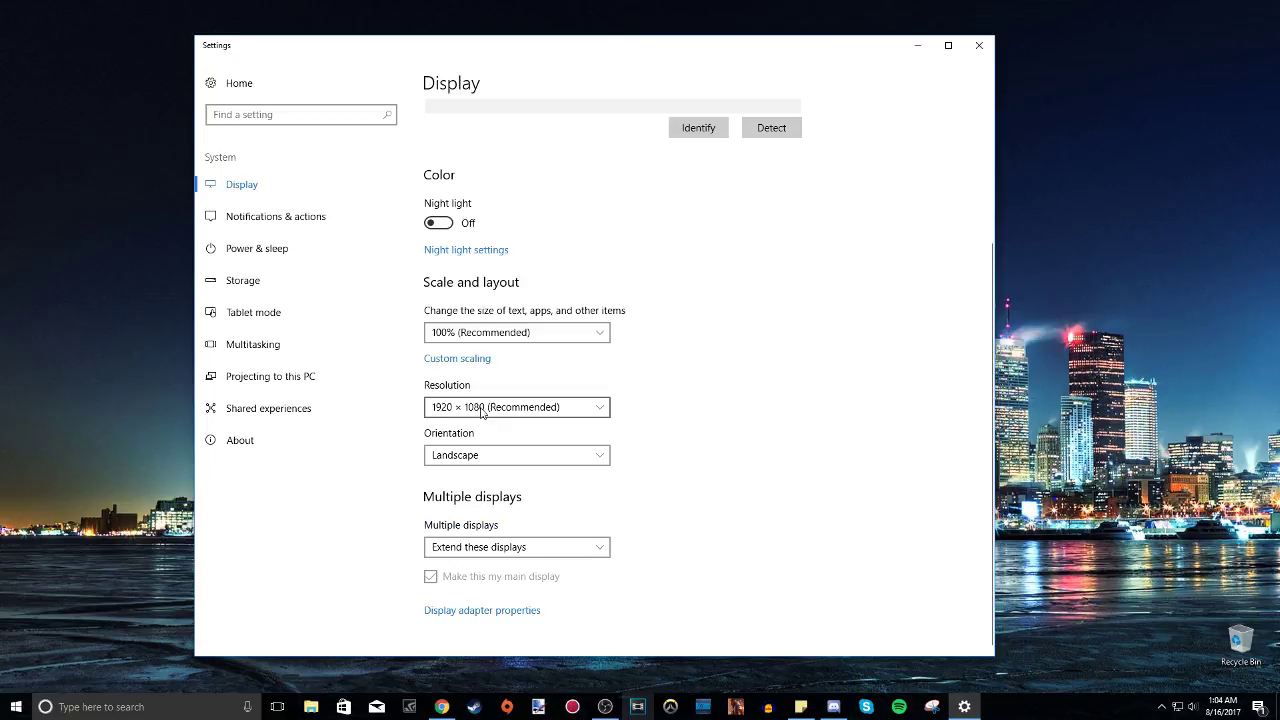
{"action": "left_click", "coordinate": [547, 415]}
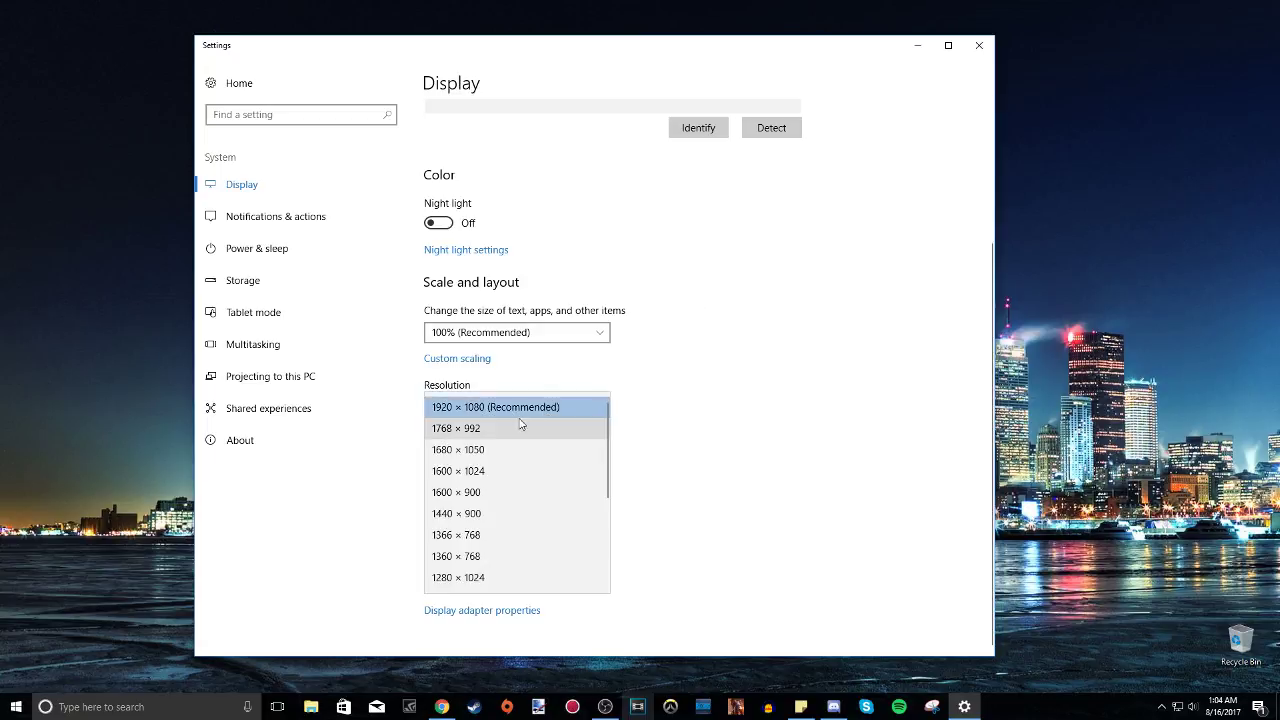
{"action": "left_click", "coordinate": [548, 407]}
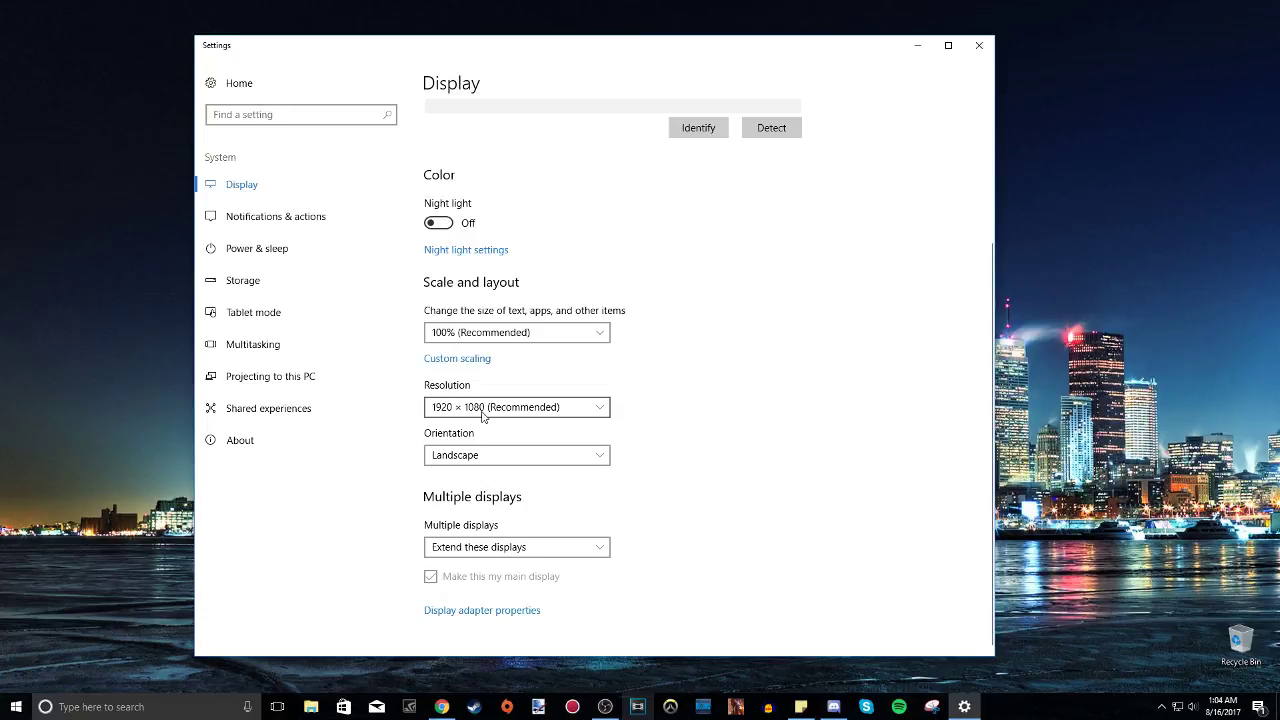
{"action": "left_click", "coordinate": [191, 699]}
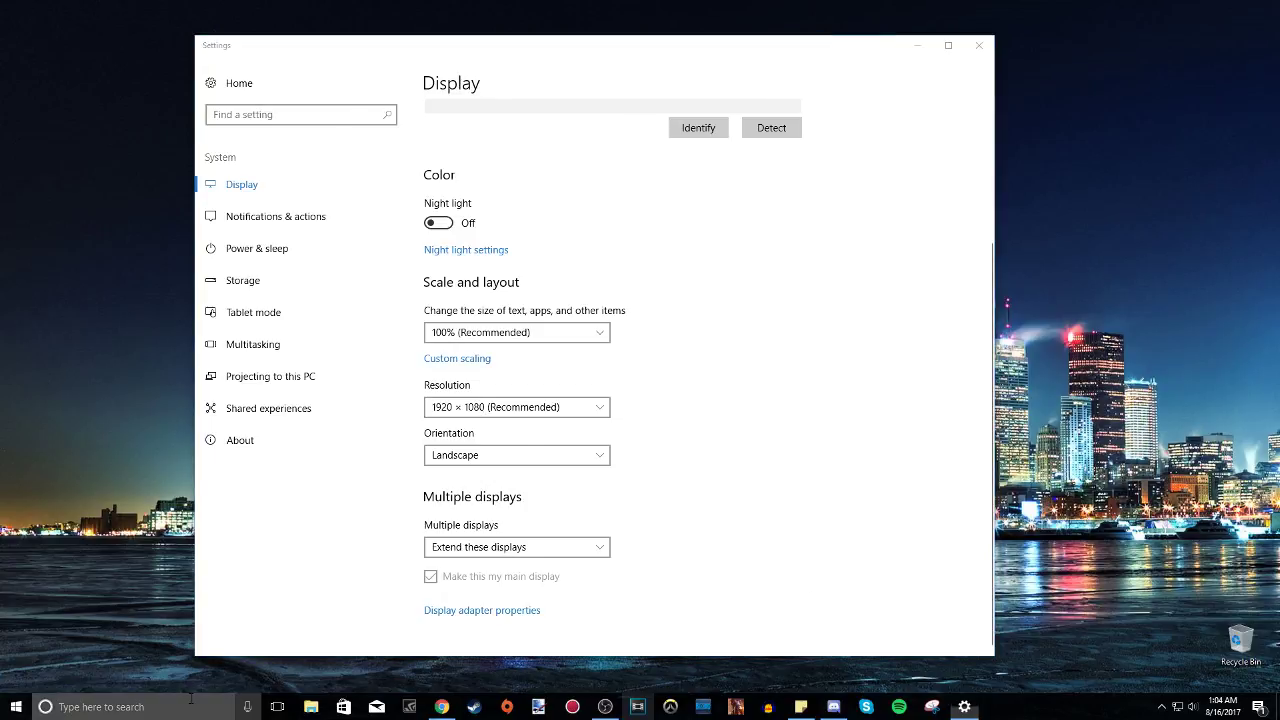
- Search for and launch Calculator, moving its window to the right side
{"action": "type", "text": "calculator"}
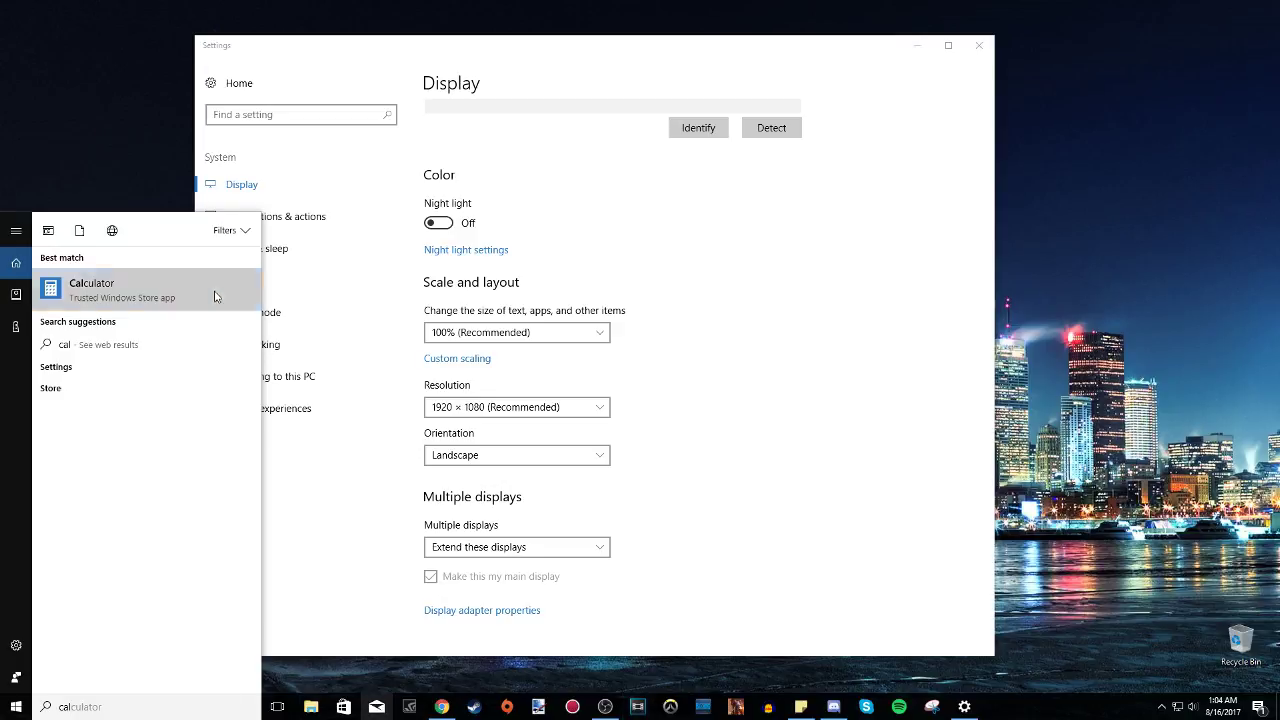
{"action": "left_click", "coordinate": [214, 296]}
{"action": "left_click_drag", "start_coordinate": [166, 254], "coordinate": [854, 197]}
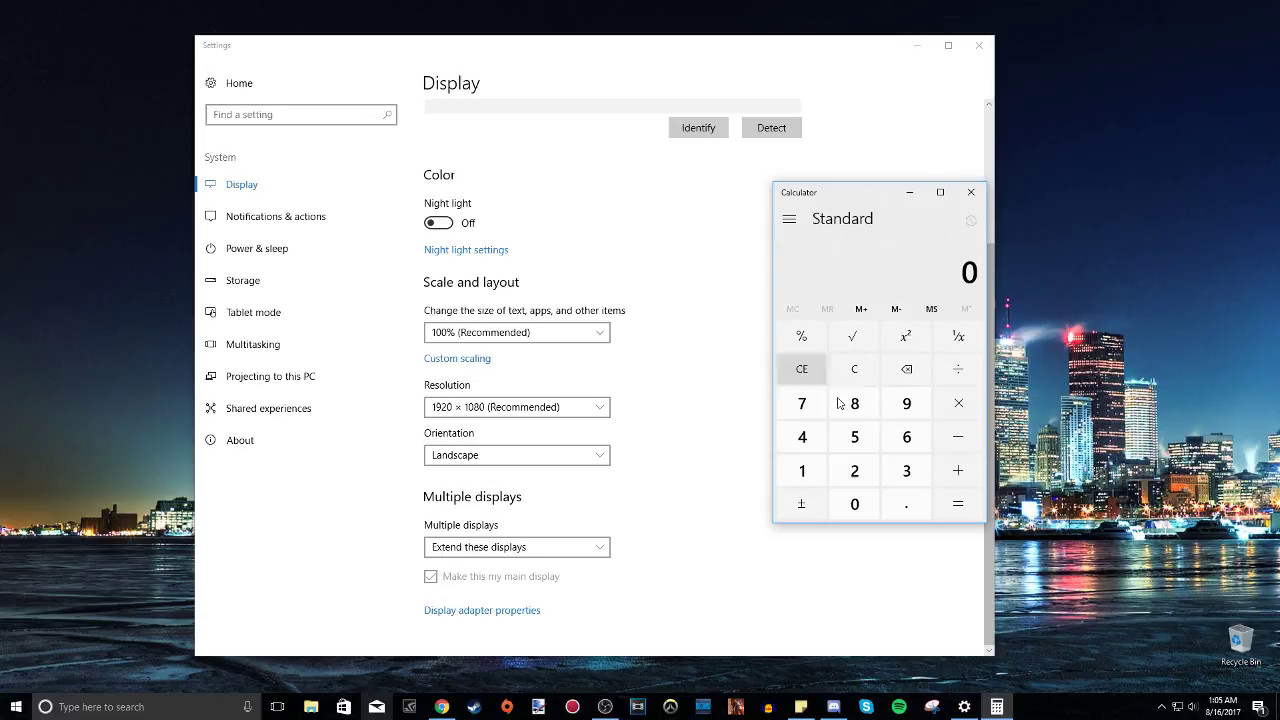
- Calculate 1920 × 2 to get 3,840
{"action": "left_click", "coordinate": [803, 471]}
{"action": "left_click", "coordinate": [906, 403]}
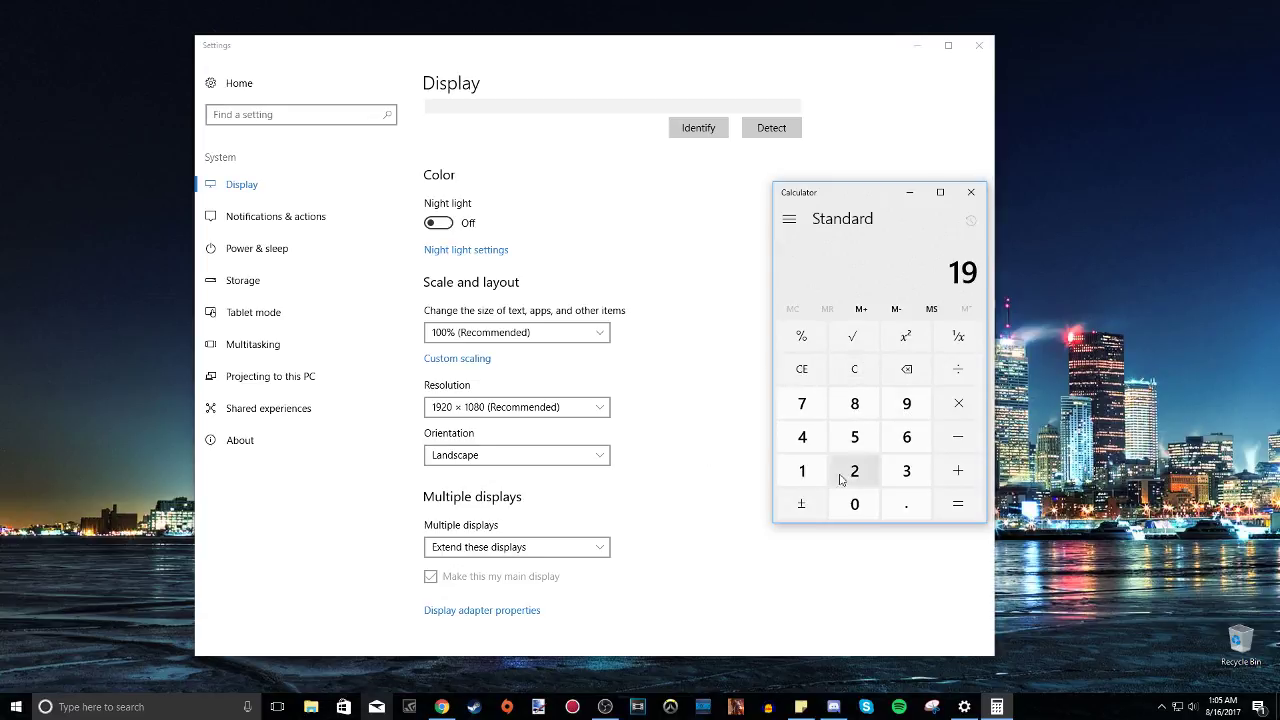
{"action": "left_click", "coordinate": [854, 471]}
{"action": "left_click", "coordinate": [854, 504]}
{"action": "left_click", "coordinate": [960, 405]}
{"action": "left_click", "coordinate": [854, 471]}
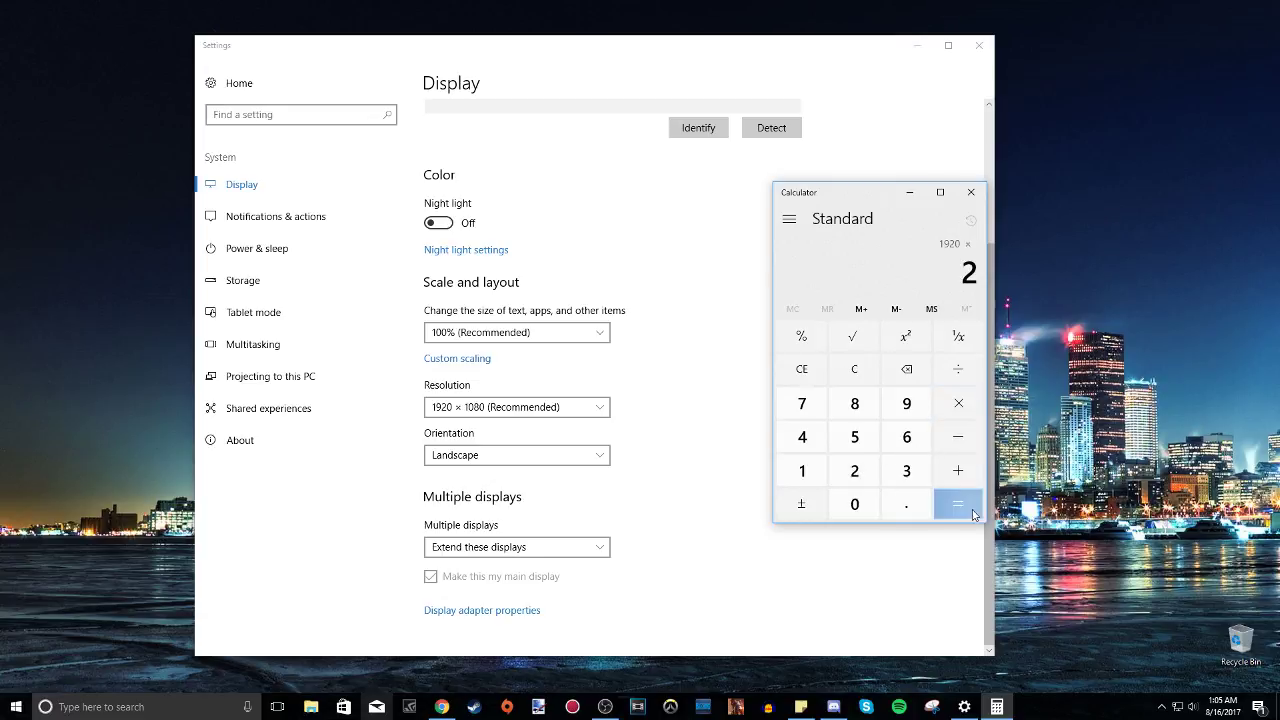
{"action": "left_click", "coordinate": [958, 504]}
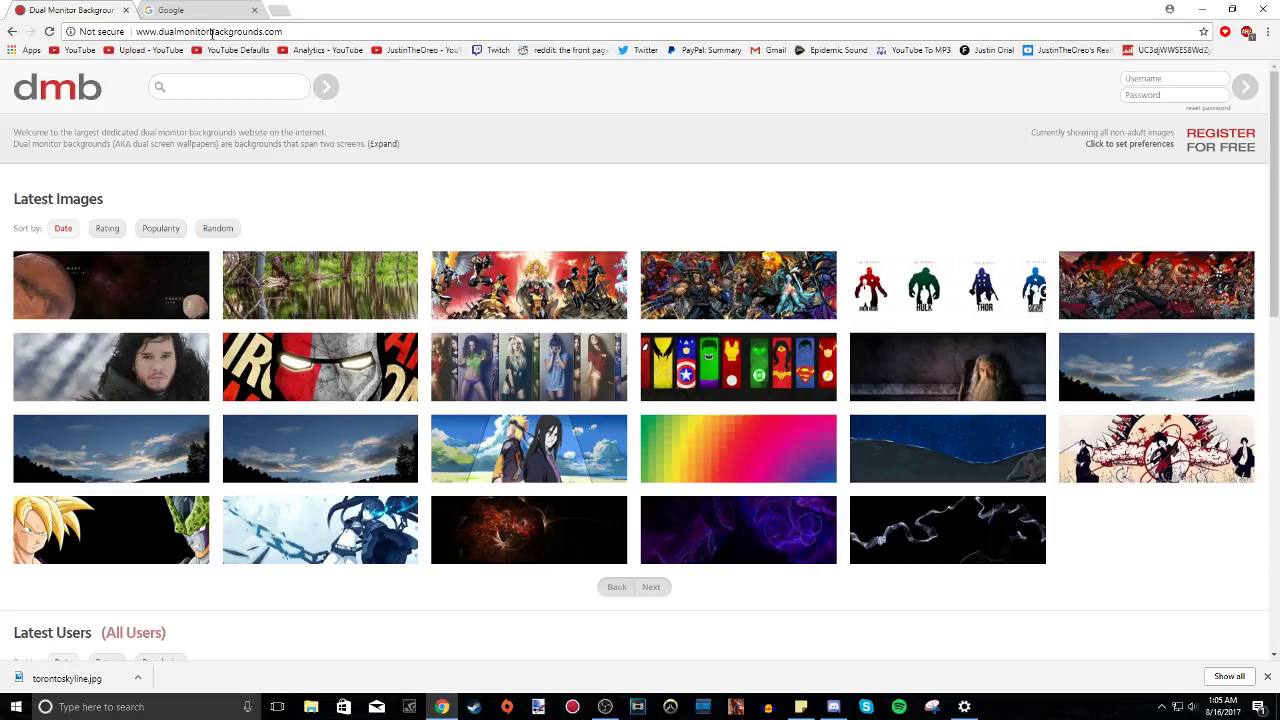
- Set the site's preferred resolution to 3840x1080 and browse the matching wallpapers
{"action": "left_click", "coordinate": [1129, 145]}
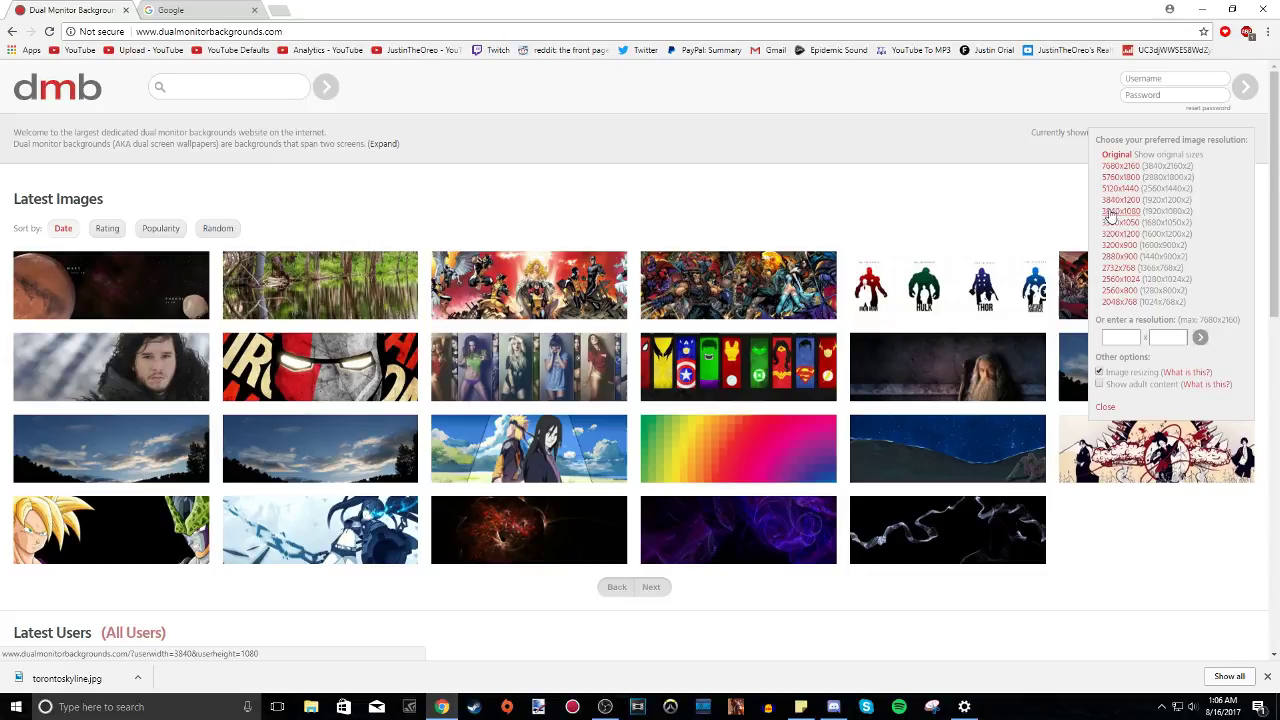
{"action": "left_click", "coordinate": [1137, 217]}
{"action": "scroll", "coordinate": [690, 437], "scroll_direction": "down", "scroll_amount": 10}
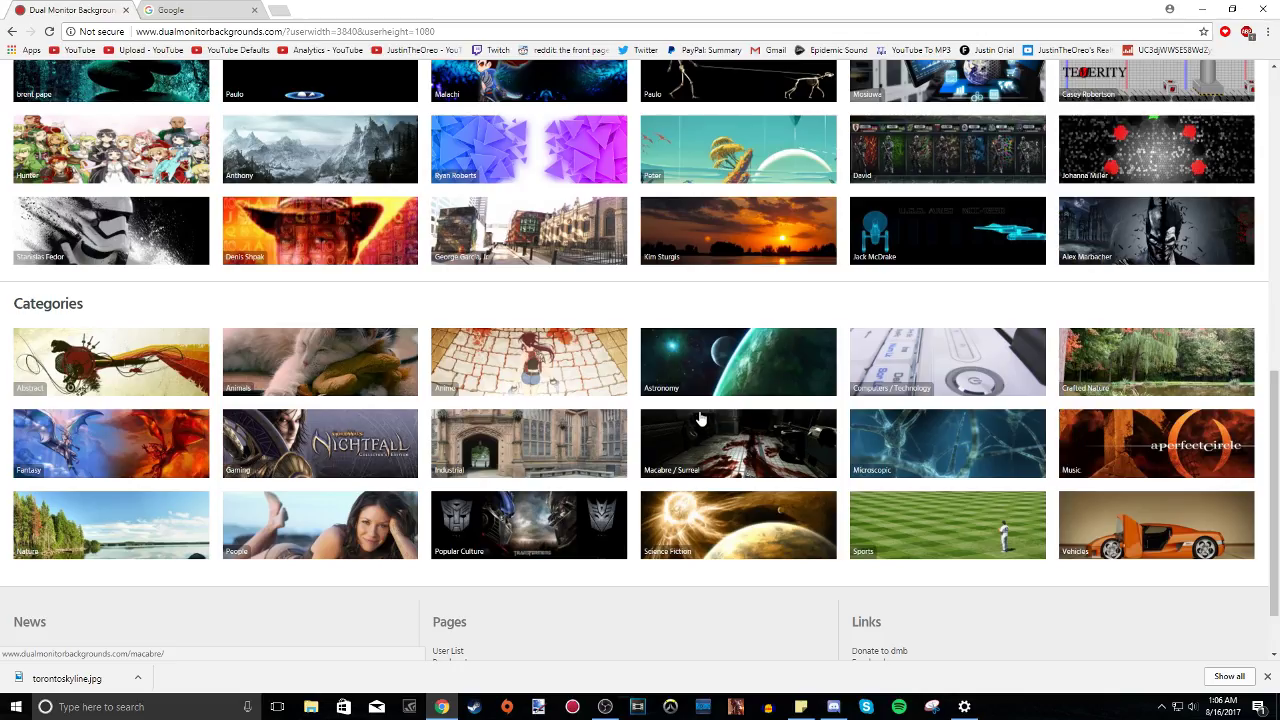
{"action": "scroll", "coordinate": [690, 437], "scroll_direction": "down", "scroll_amount": 1}
{"action": "scroll", "coordinate": [690, 437], "scroll_direction": "up", "scroll_amount": 7}
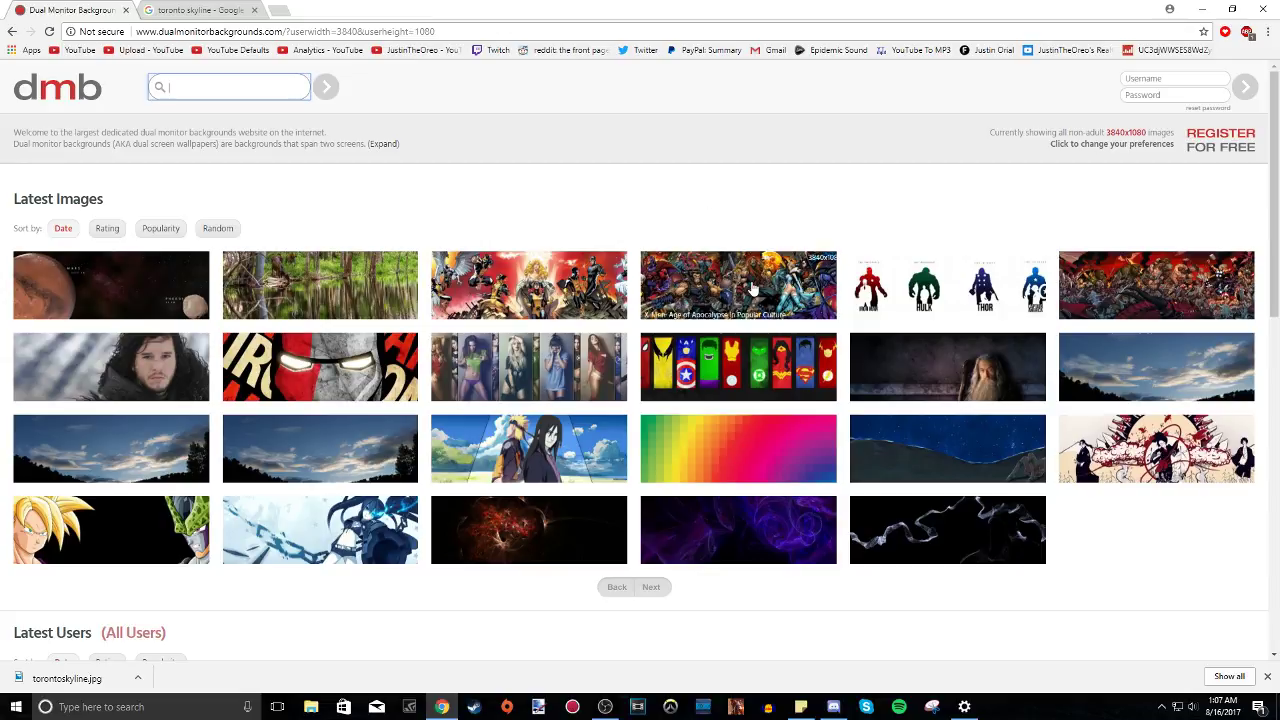
{"action": "scroll", "coordinate": [760, 390], "scroll_direction": "down", "scroll_amount": 2}
{"action": "scroll", "coordinate": [767, 404], "scroll_direction": "down", "scroll_amount": 2}
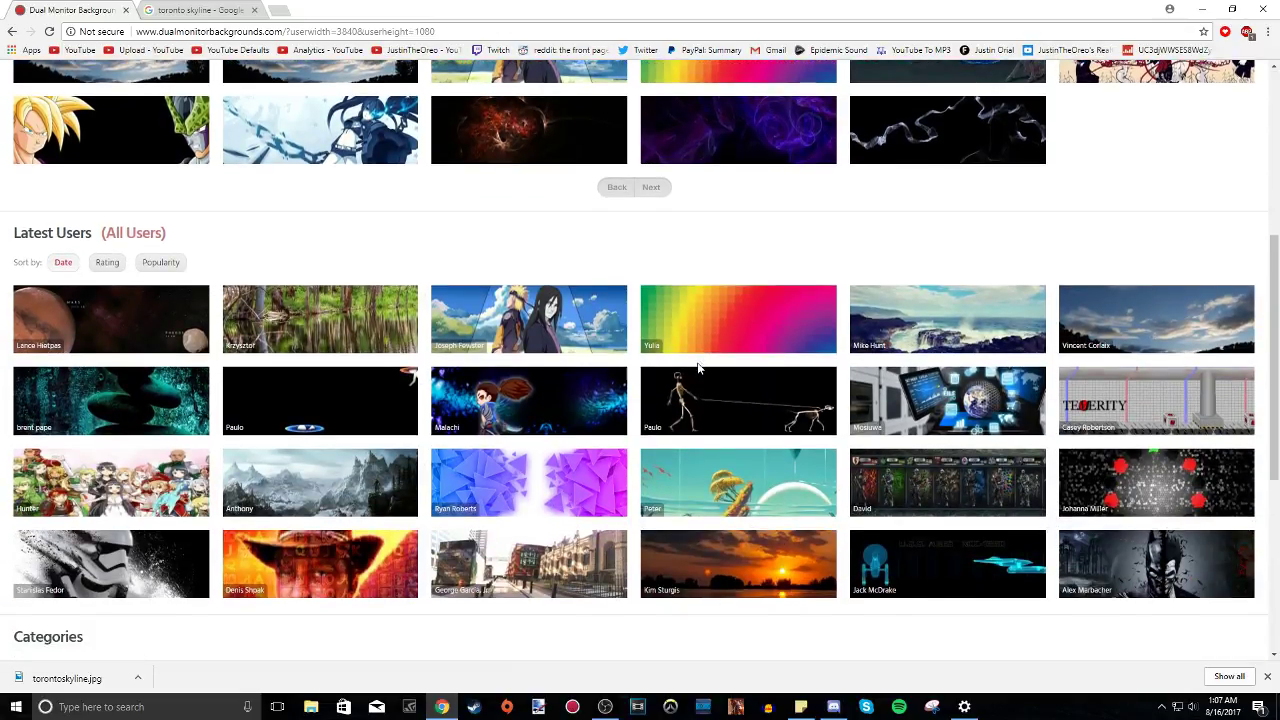
{"action": "scroll", "coordinate": [698, 369], "scroll_direction": "up", "scroll_amount": 4}
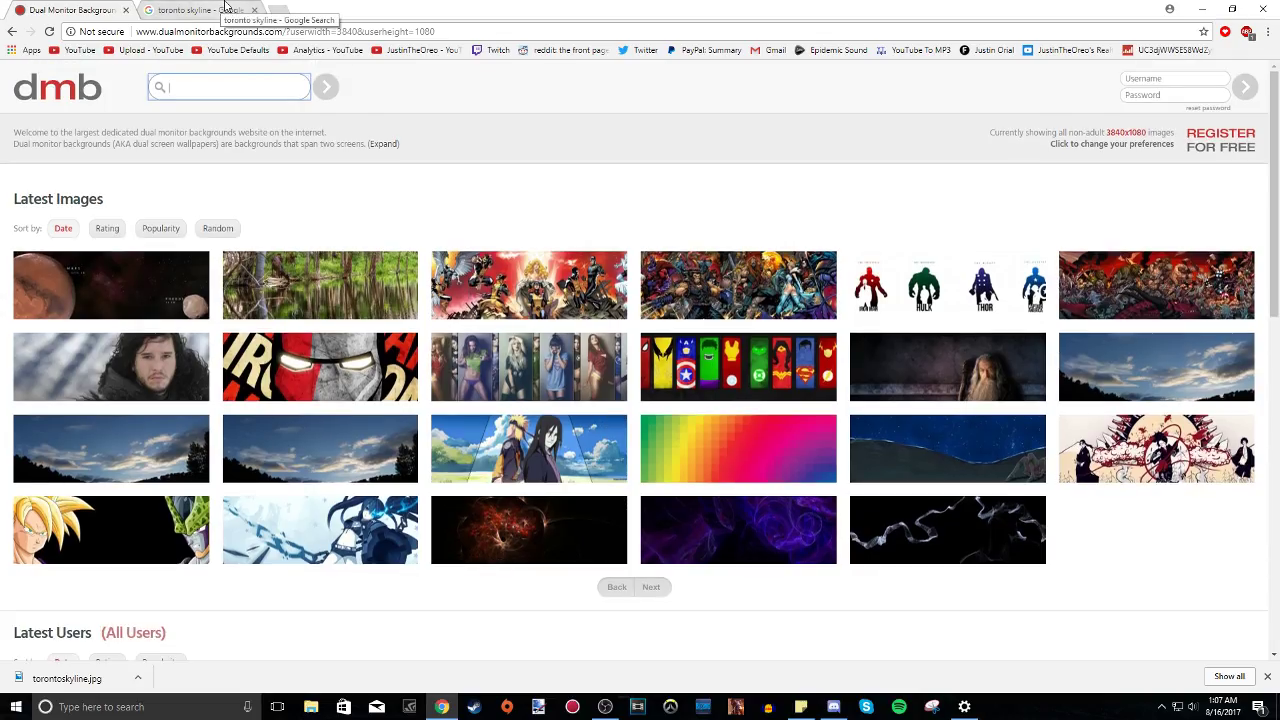
- Show Google image results for 'toronto skyline'
{"action": "left_click", "coordinate": [226, 8]}
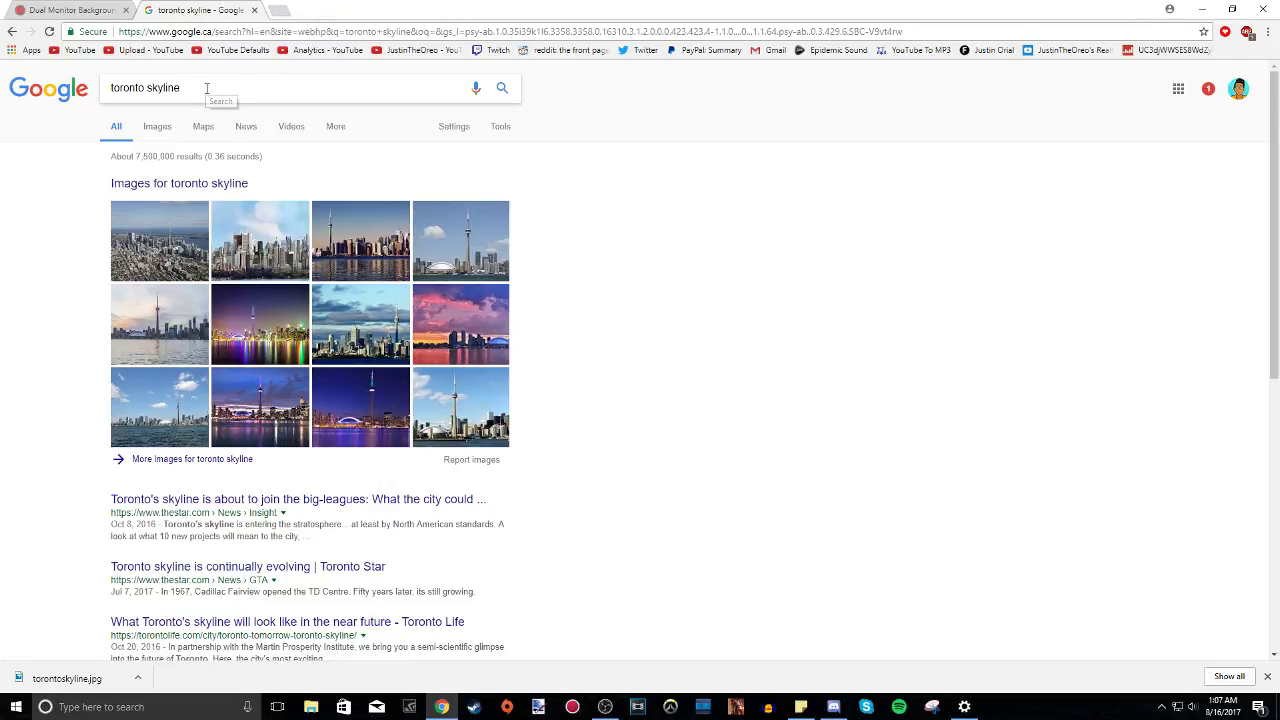
{"action": "left_click", "coordinate": [161, 130]}
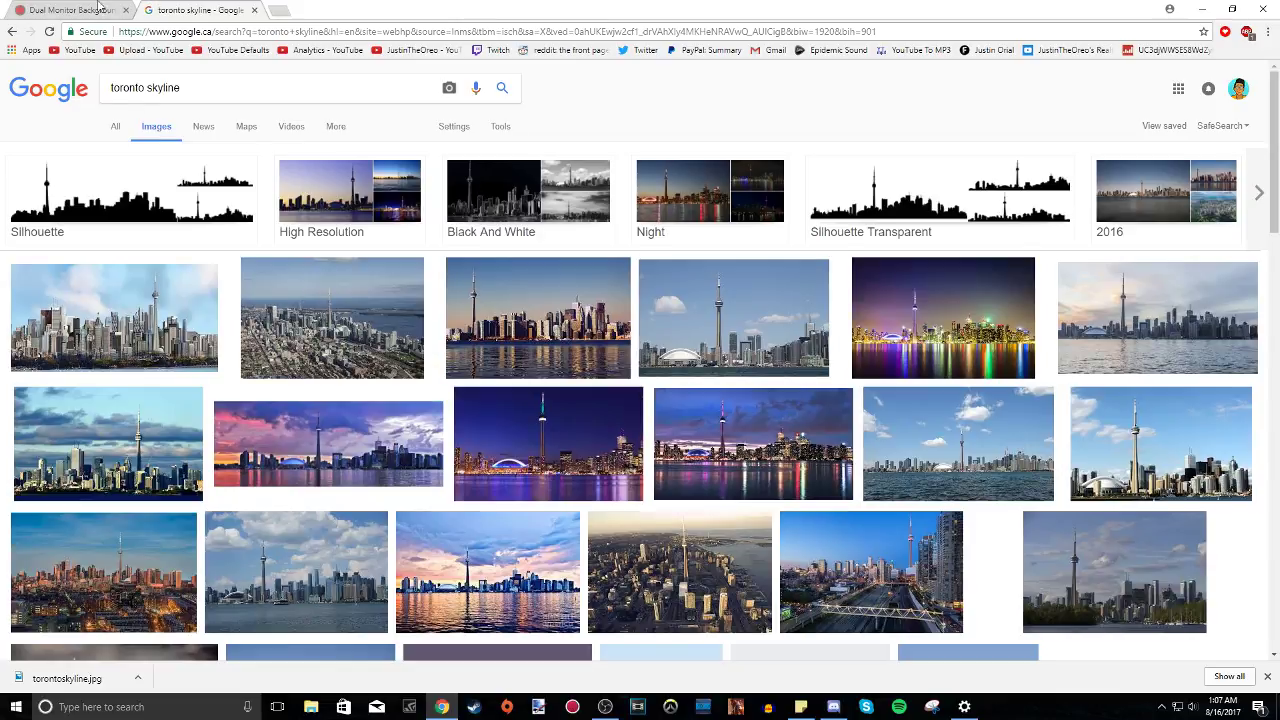
{"action": "left_click", "coordinate": [100, 8]}
{"action": "left_click", "coordinate": [222, 9]}
- Filter the image results to an exact size of 3840x1080
{"action": "left_click", "coordinate": [497, 130]}
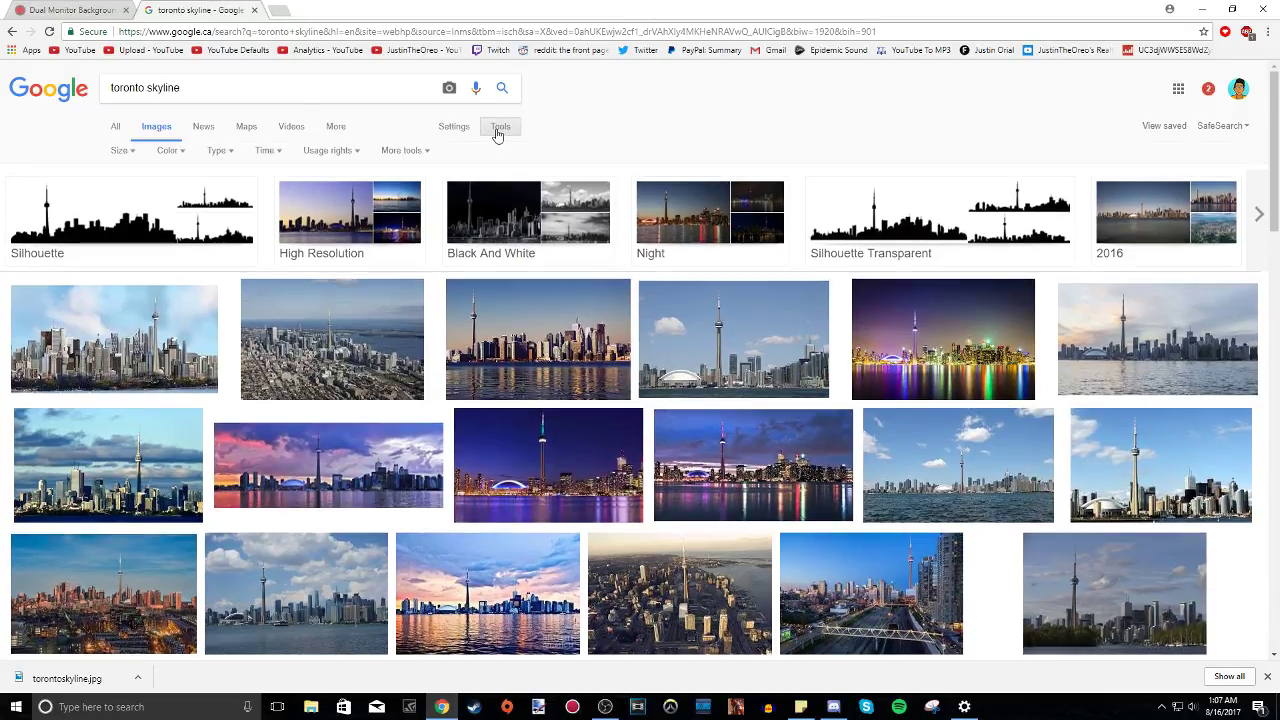
{"action": "left_click", "coordinate": [124, 150]}
{"action": "left_click", "coordinate": [178, 270]}
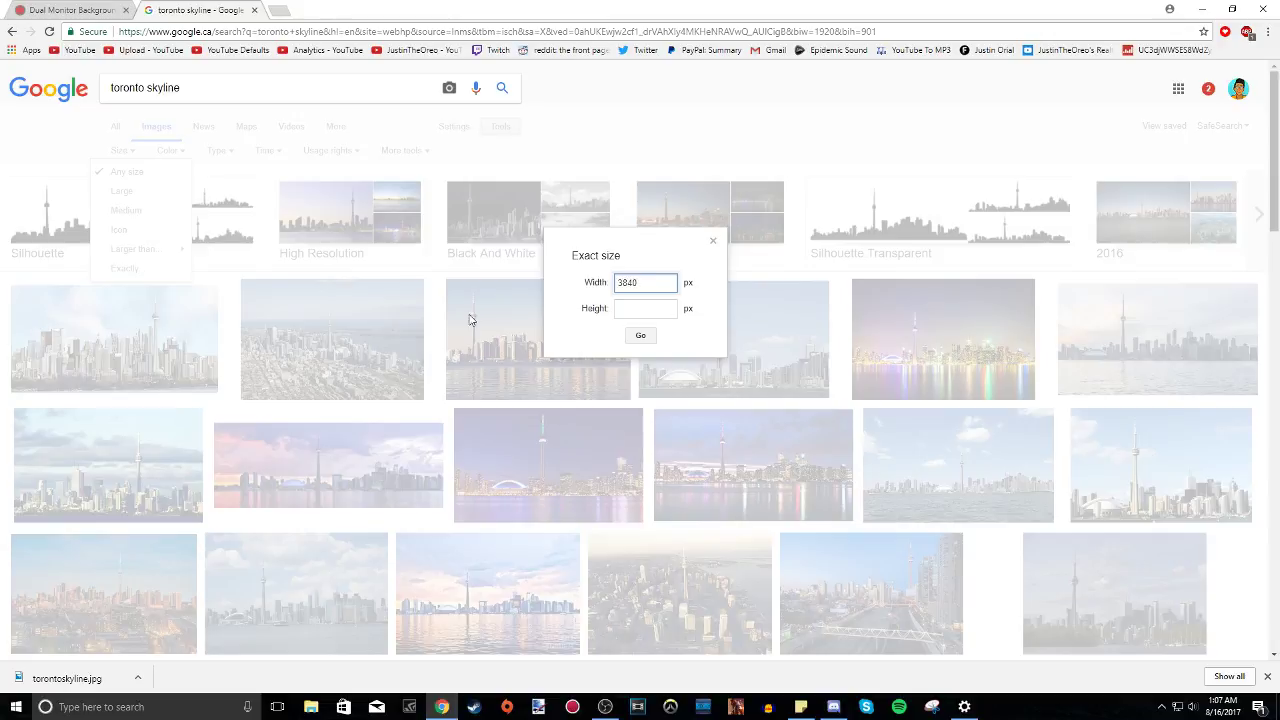
{"action": "left_click", "coordinate": [643, 311]}
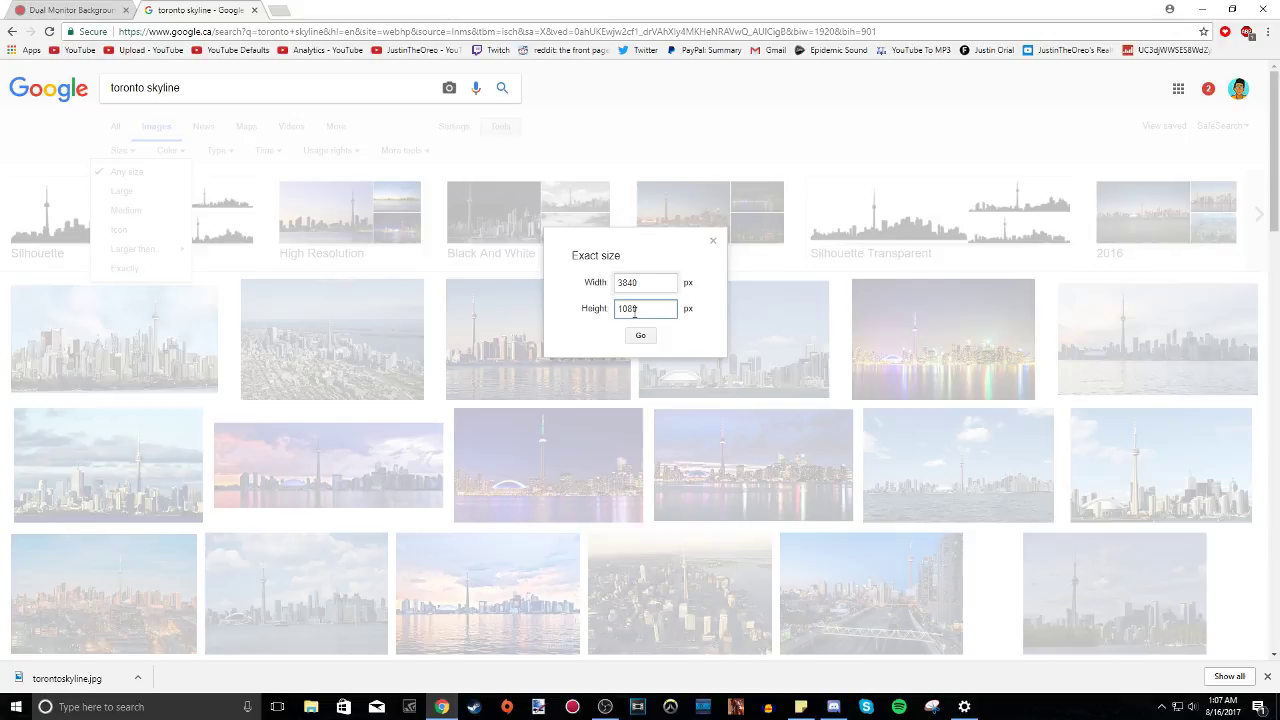
{"action": "left_click", "coordinate": [640, 335]}
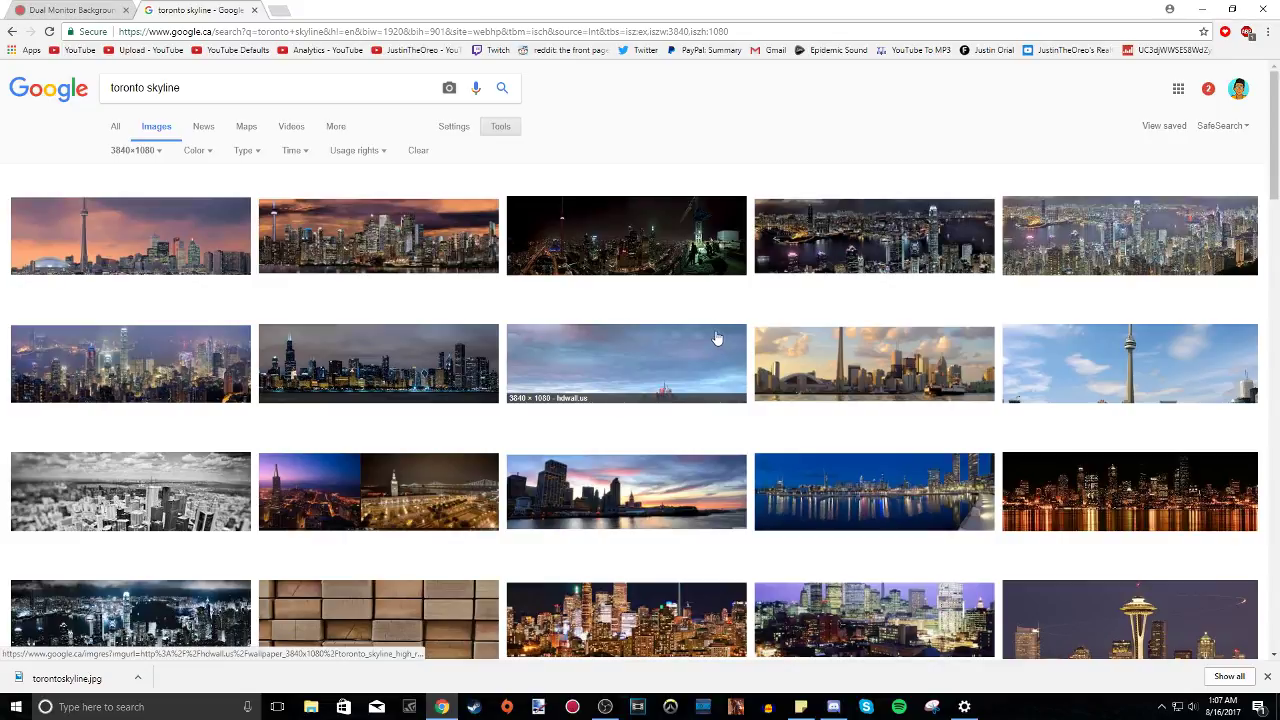
- Browse the 3840x1080 results and open a preview of the CN Tower sunset skyline
{"action": "scroll", "coordinate": [716, 339], "scroll_direction": "down", "scroll_amount": 2}
{"action": "scroll", "coordinate": [731, 443], "scroll_direction": "down", "scroll_amount": 2}
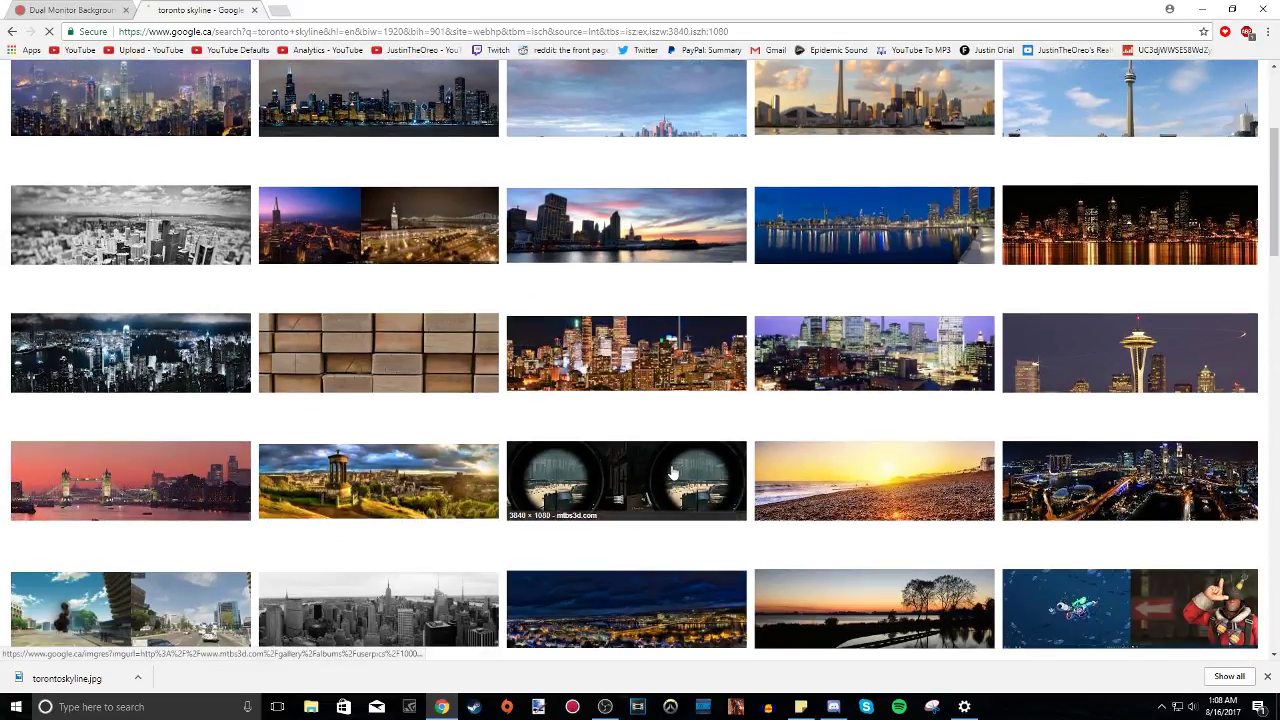
{"action": "scroll", "coordinate": [672, 472], "scroll_direction": "up", "scroll_amount": 3}
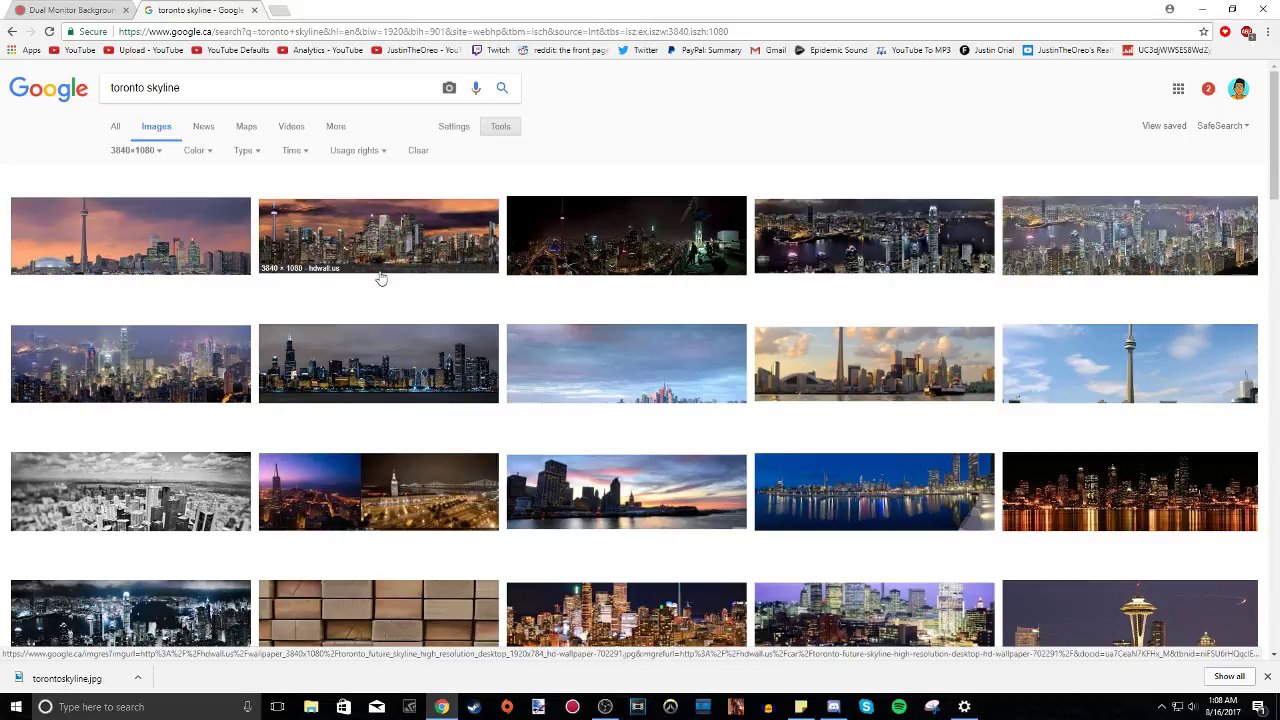
{"action": "scroll", "coordinate": [994, 586], "scroll_direction": "down", "scroll_amount": 6}
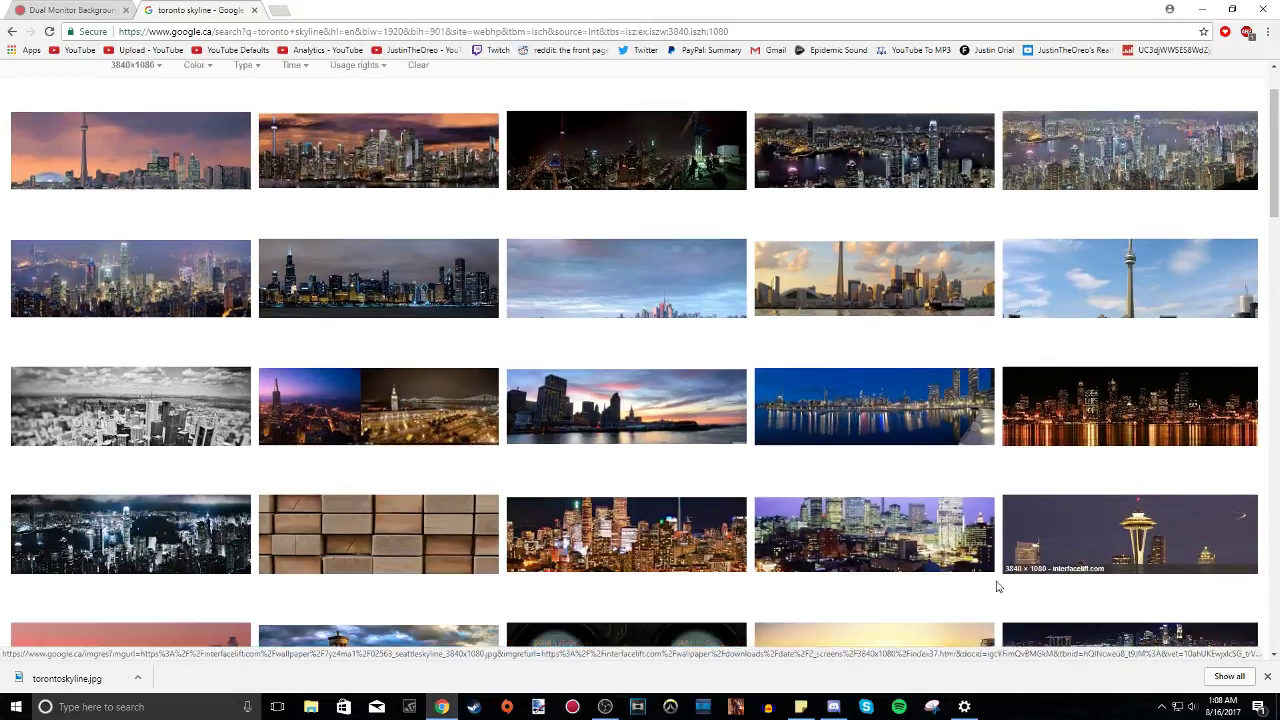
{"action": "scroll", "coordinate": [680, 478], "scroll_direction": "down", "scroll_amount": 15}
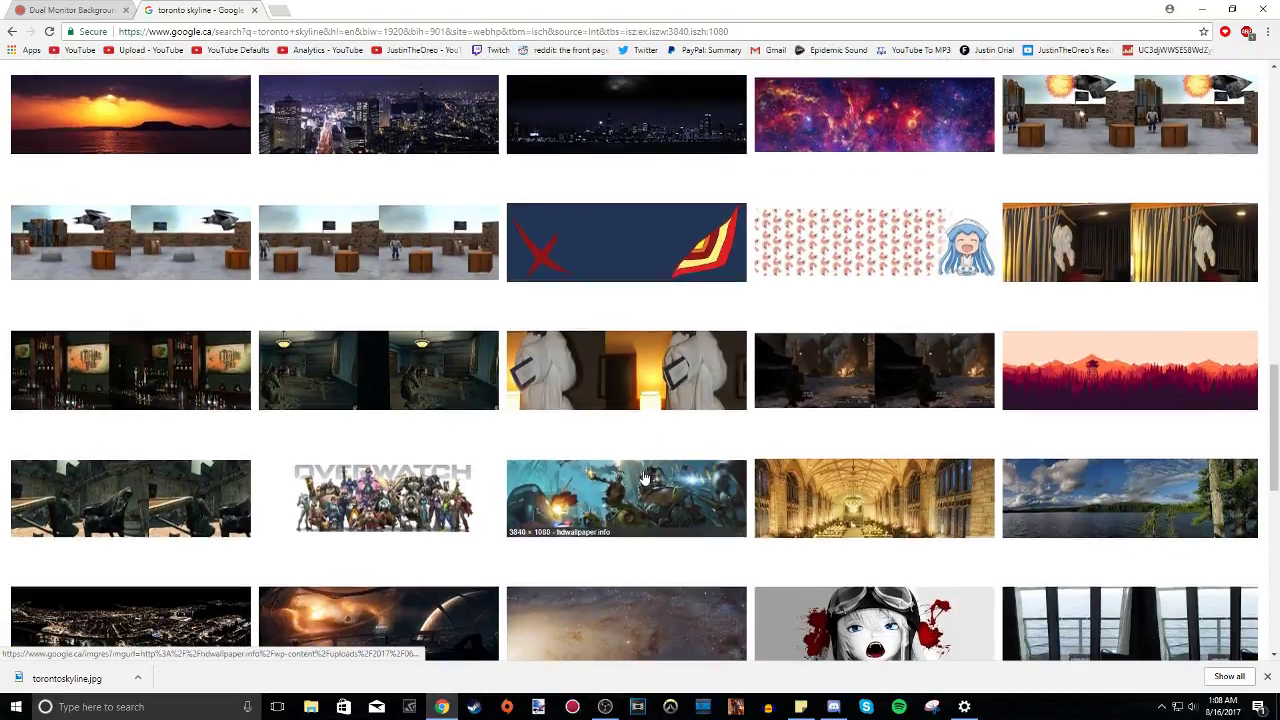
{"action": "scroll", "coordinate": [643, 471], "scroll_direction": "up", "scroll_amount": 6}
{"action": "scroll", "coordinate": [594, 438], "scroll_direction": "up", "scroll_amount": 10}
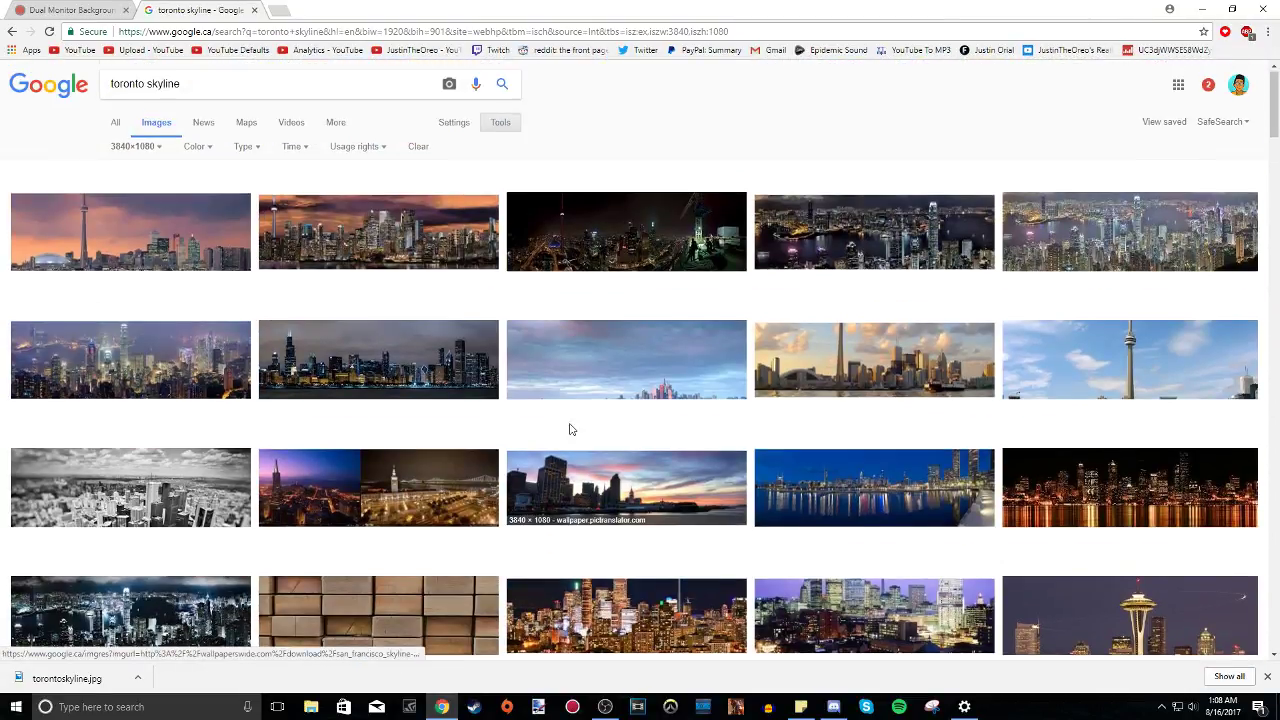
{"action": "key", "text": "ctrl+shift+Tab"}
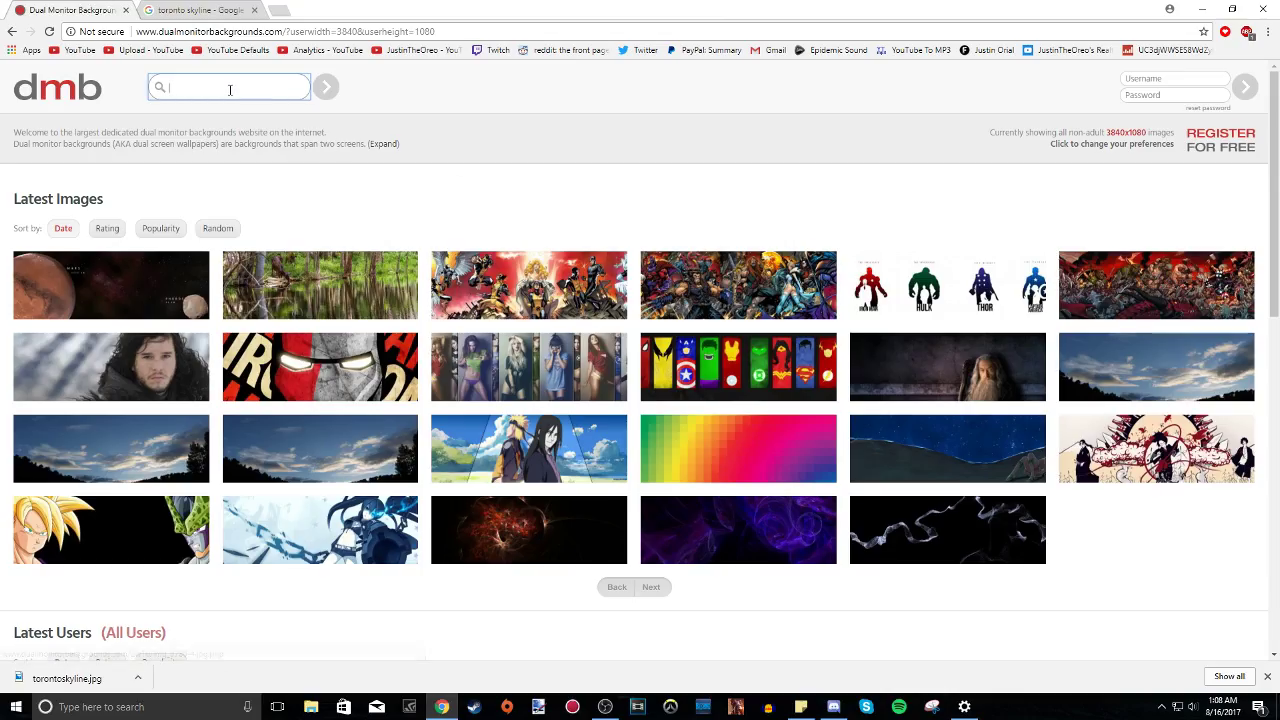
{"action": "left_click", "coordinate": [195, 10]}
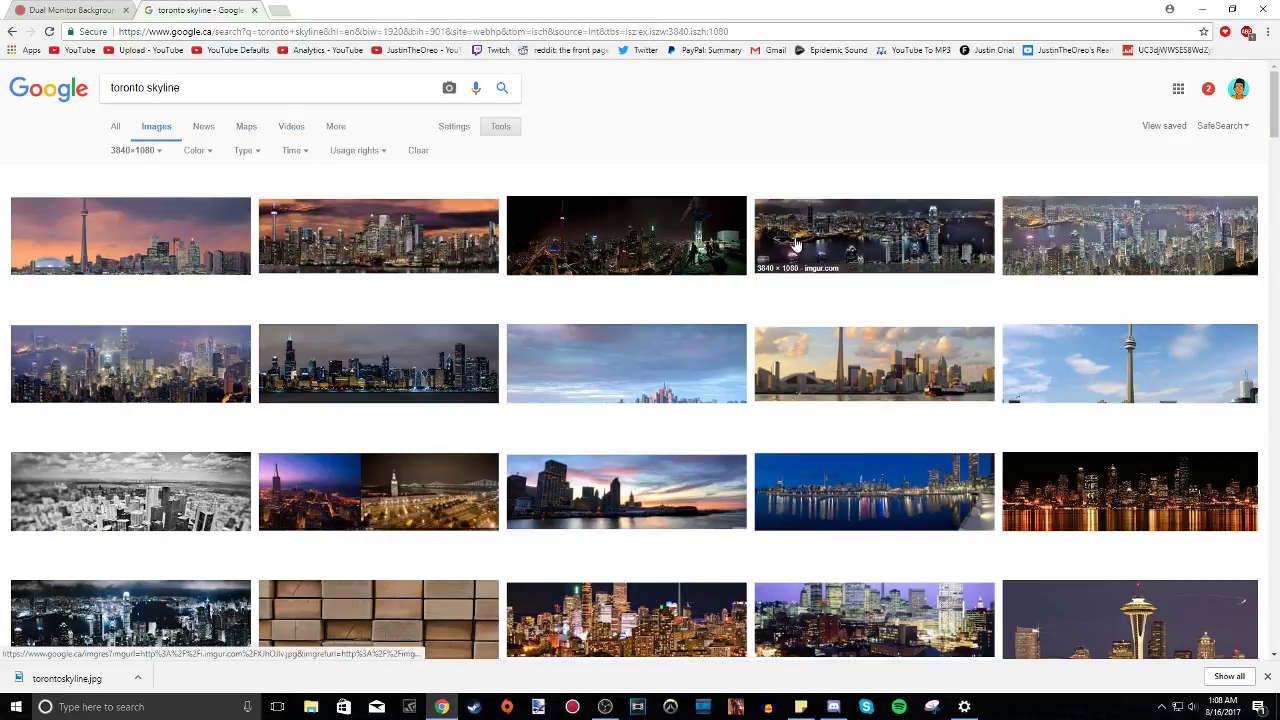
{"action": "left_click", "coordinate": [214, 248]}
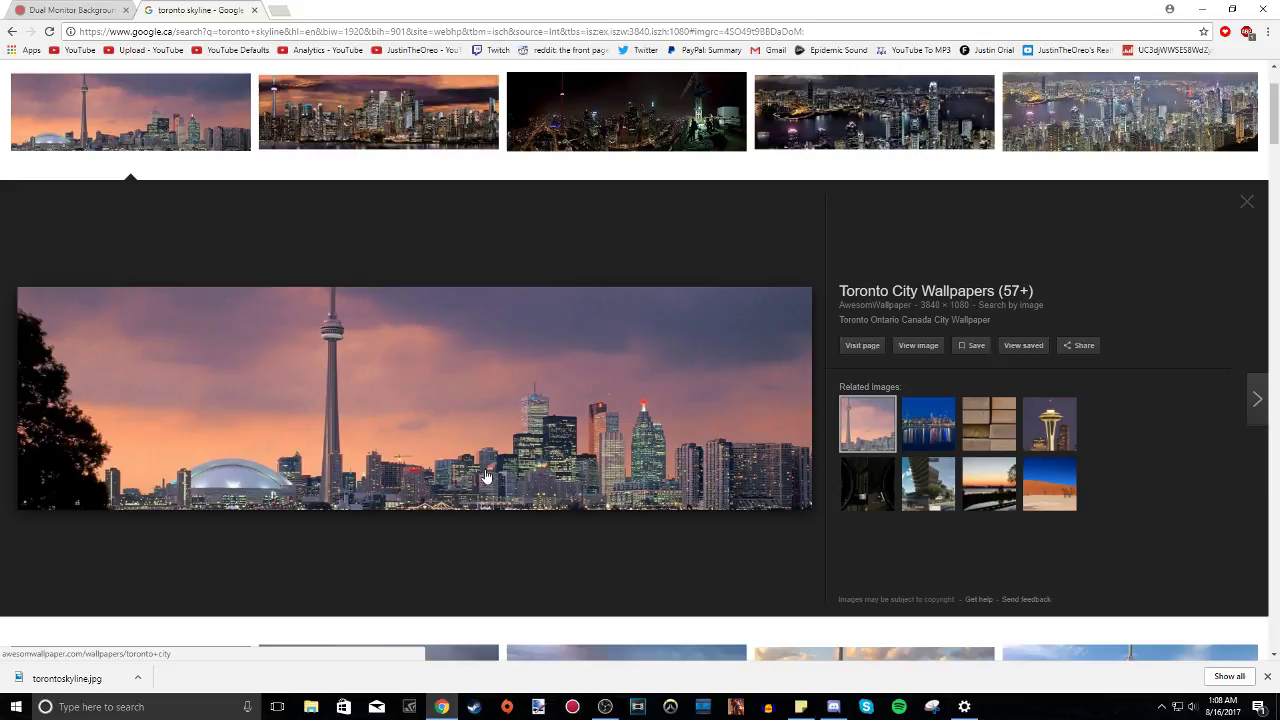
{"action": "right_click", "coordinate": [585, 461]}
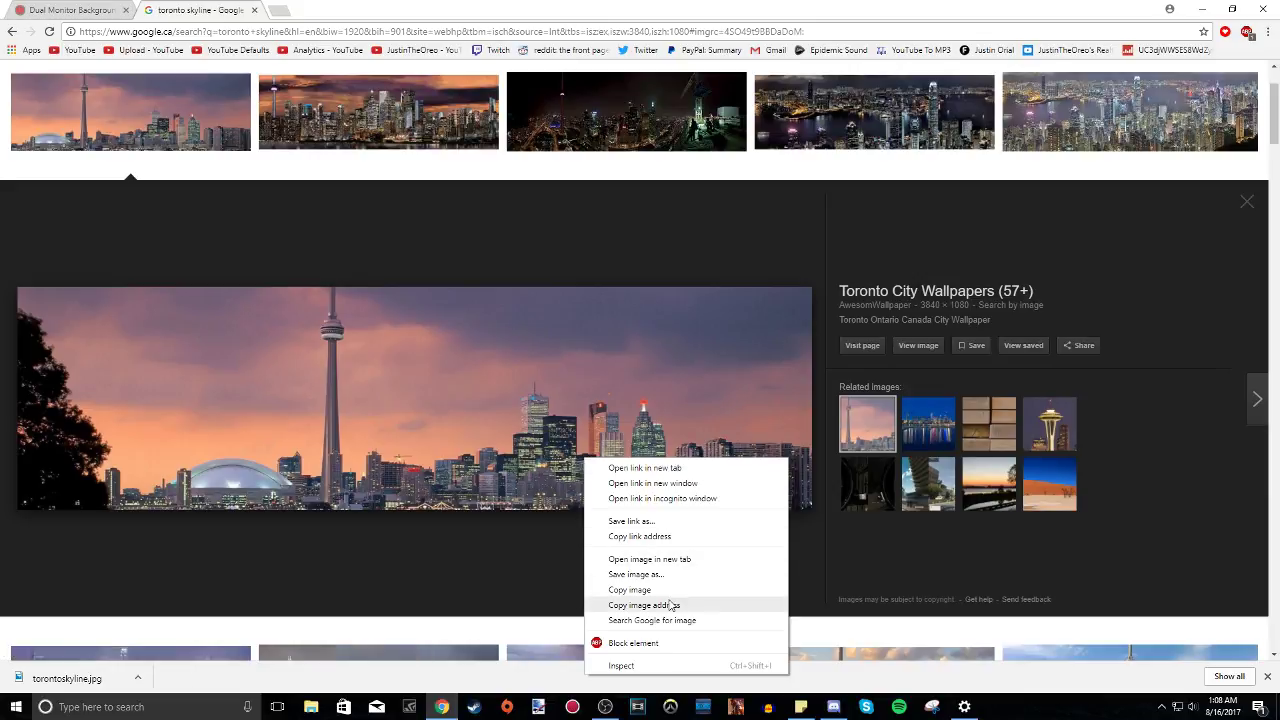
{"action": "left_click", "coordinate": [636, 574]}
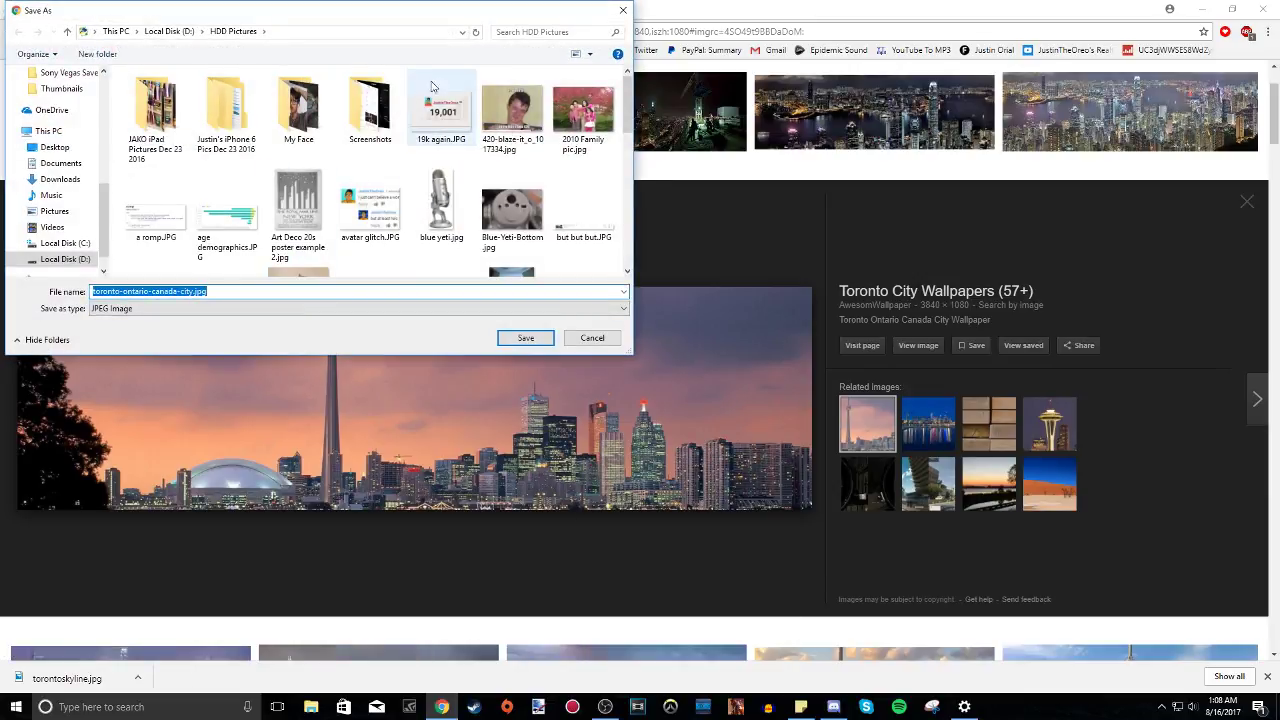
{"action": "left_click", "coordinate": [592, 338]}
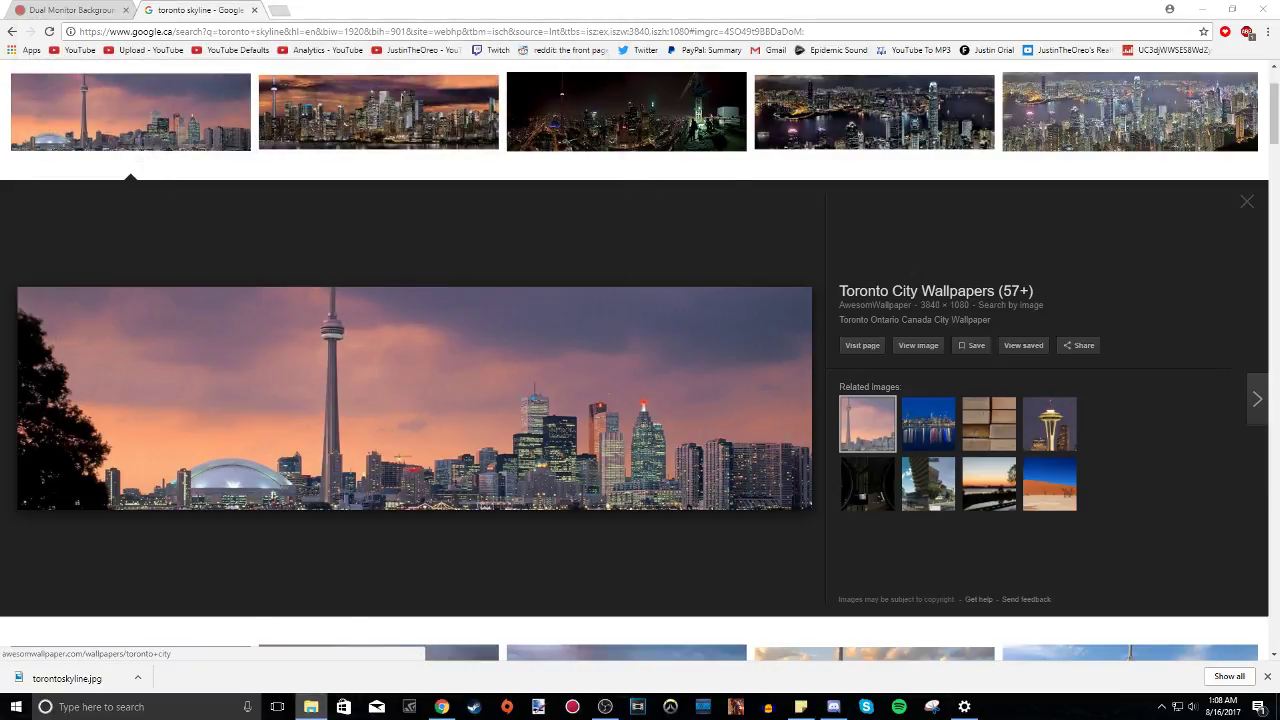
- Preview torontoskyline.jpg, then close the viewer, minimize Chrome and close Settings
{"action": "key", "text": "alt+Tab"}
{"action": "double_click", "coordinate": [667, 296]}
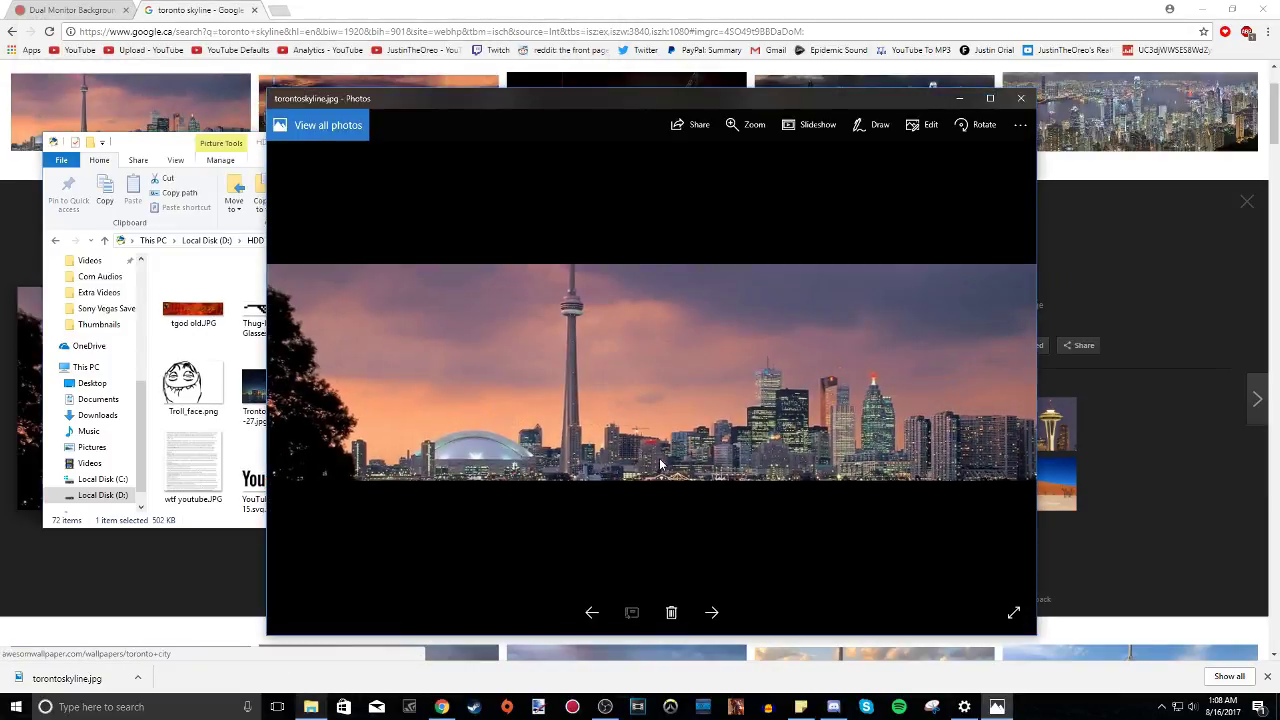
{"action": "left_click", "coordinate": [1020, 98]}
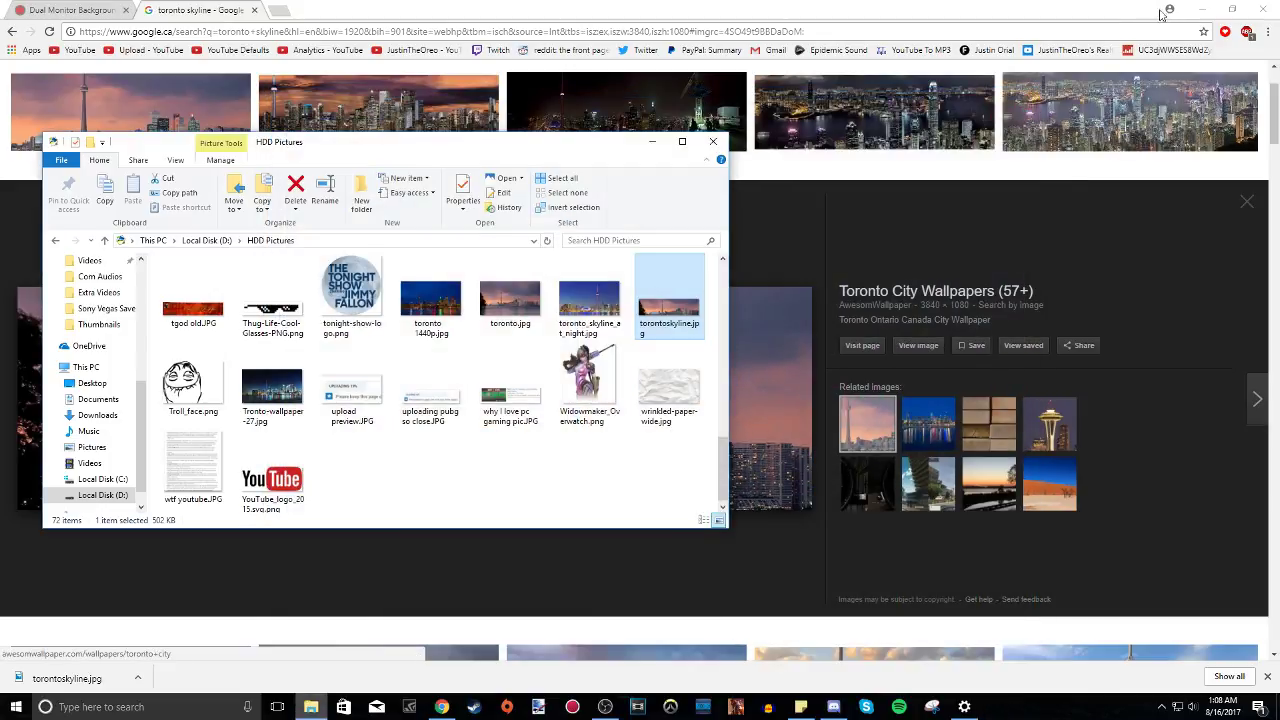
{"action": "left_click", "coordinate": [1201, 8]}
{"action": "left_click", "coordinate": [979, 45]}
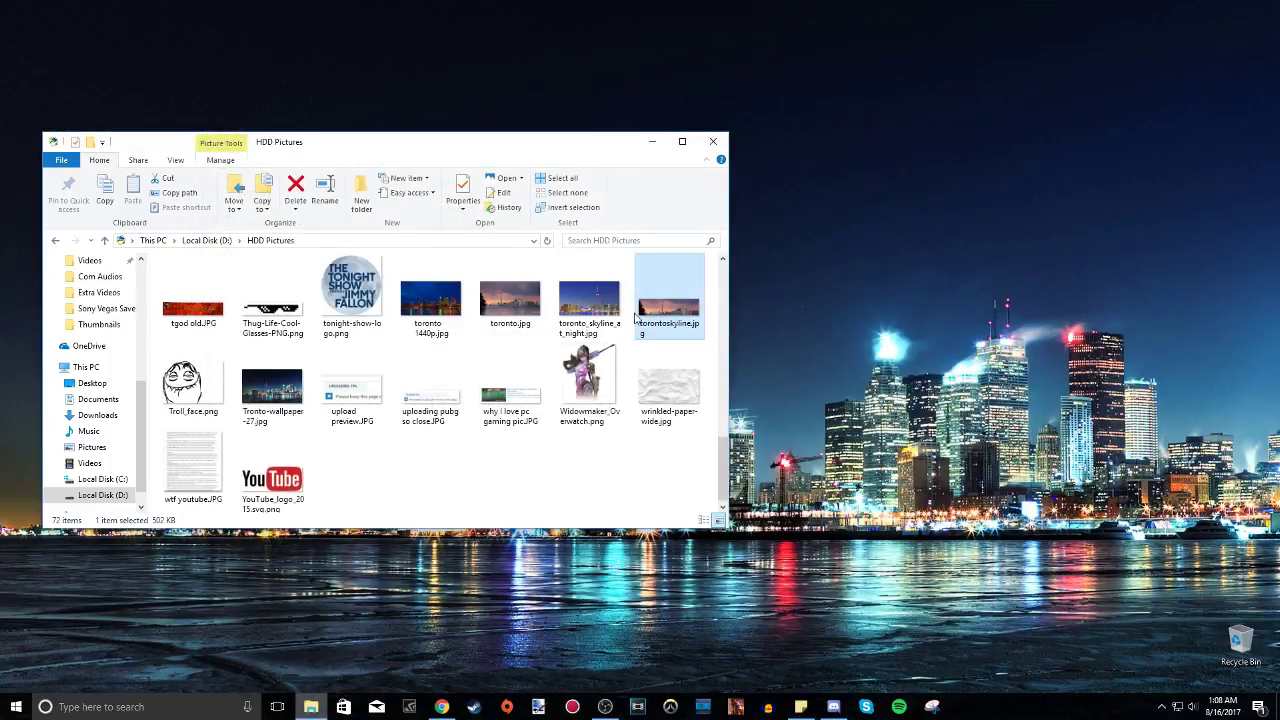
- Set torontoskyline.jpg as the desktop background and close the Pictures folder
{"action": "right_click", "coordinate": [684, 306]}
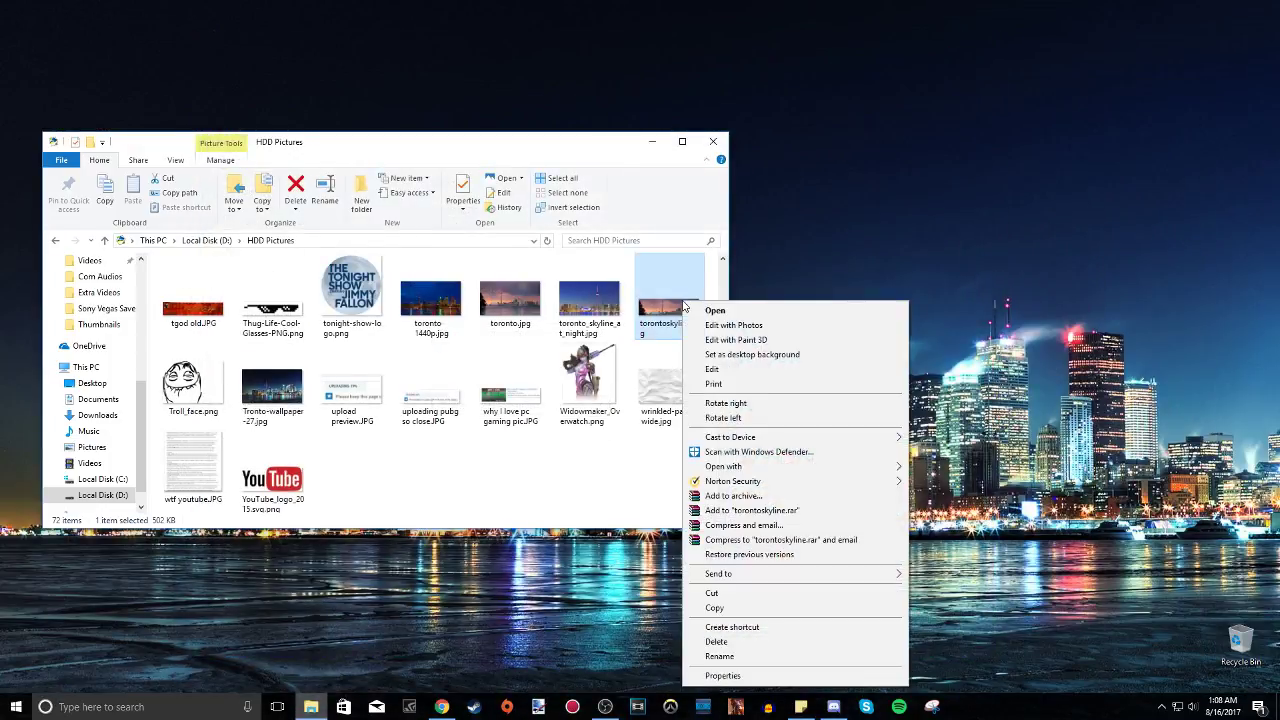
{"action": "left_click", "coordinate": [768, 363]}
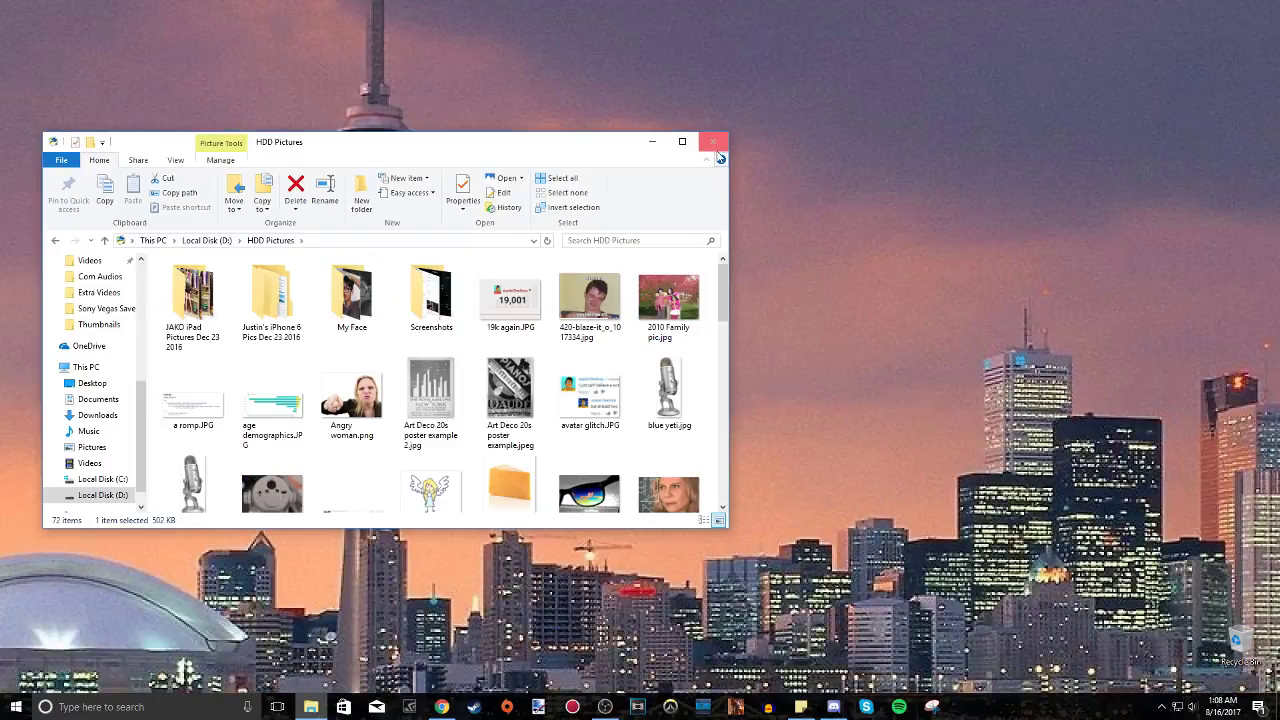
{"action": "left_click", "coordinate": [713, 141]}
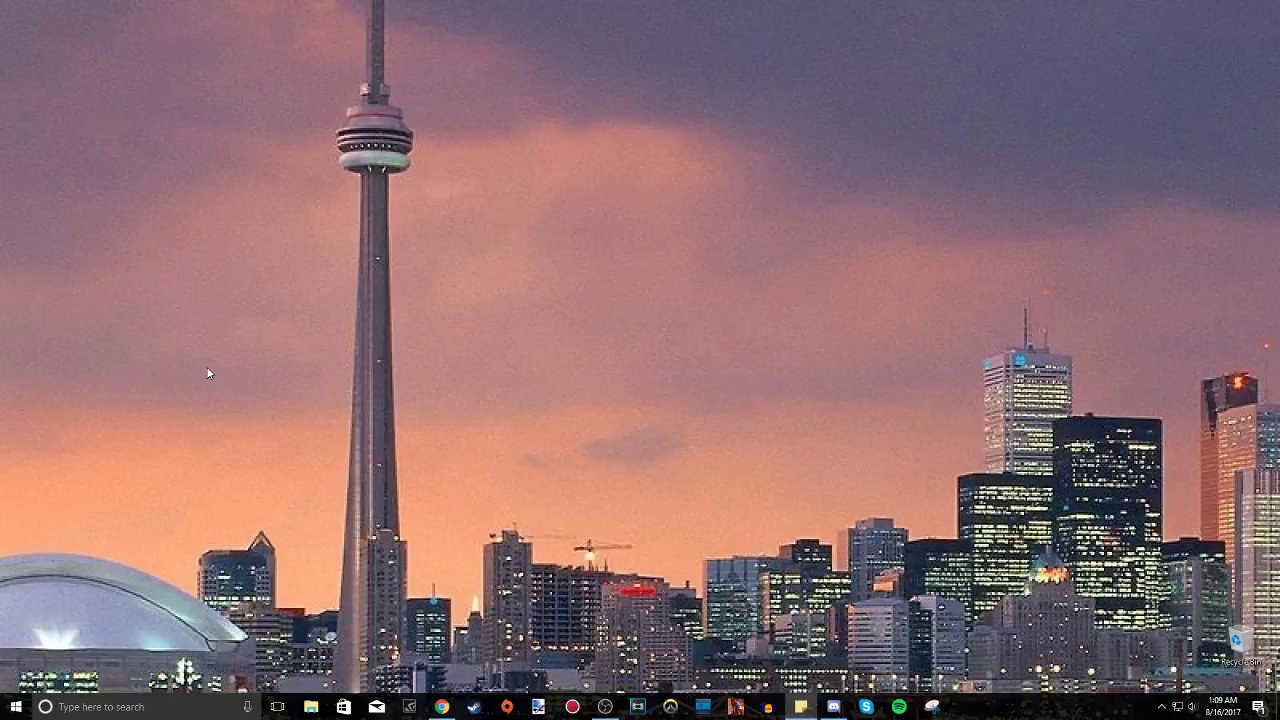
- In Personalize > Background, keep Picture as the type and set the fit to Span
{"action": "right_click", "coordinate": [381, 362]}
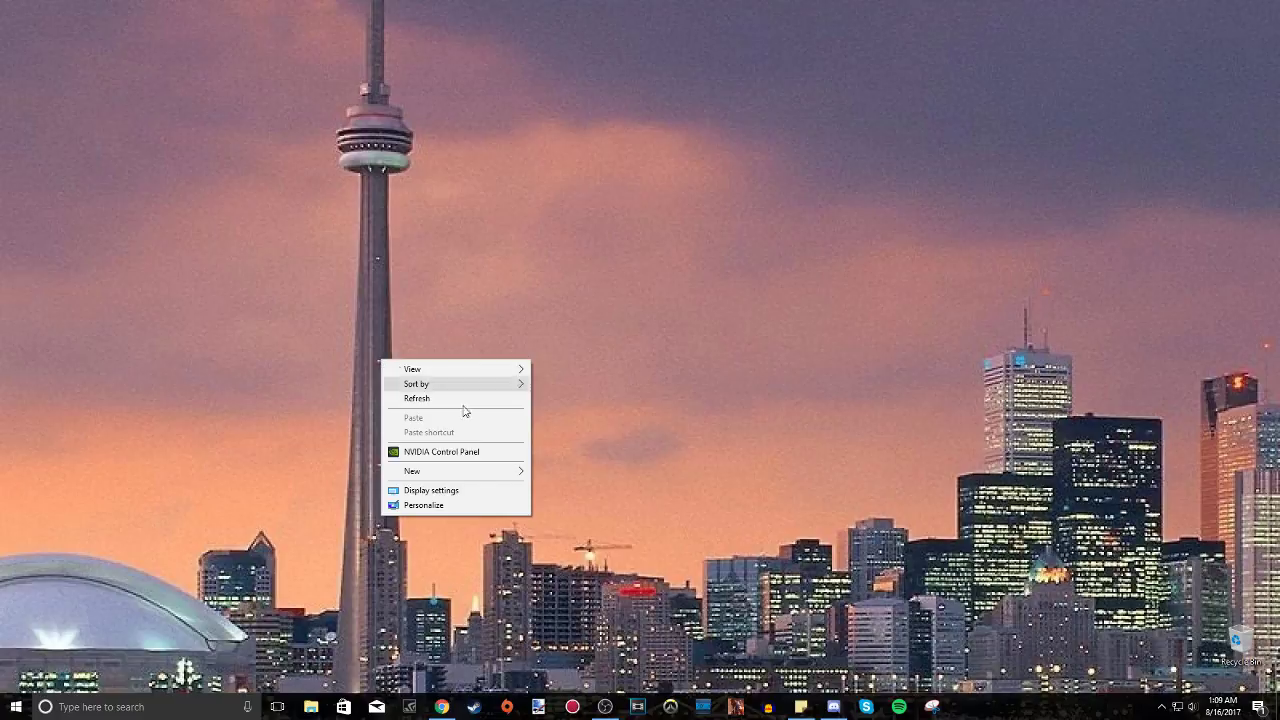
{"action": "left_click", "coordinate": [428, 505]}
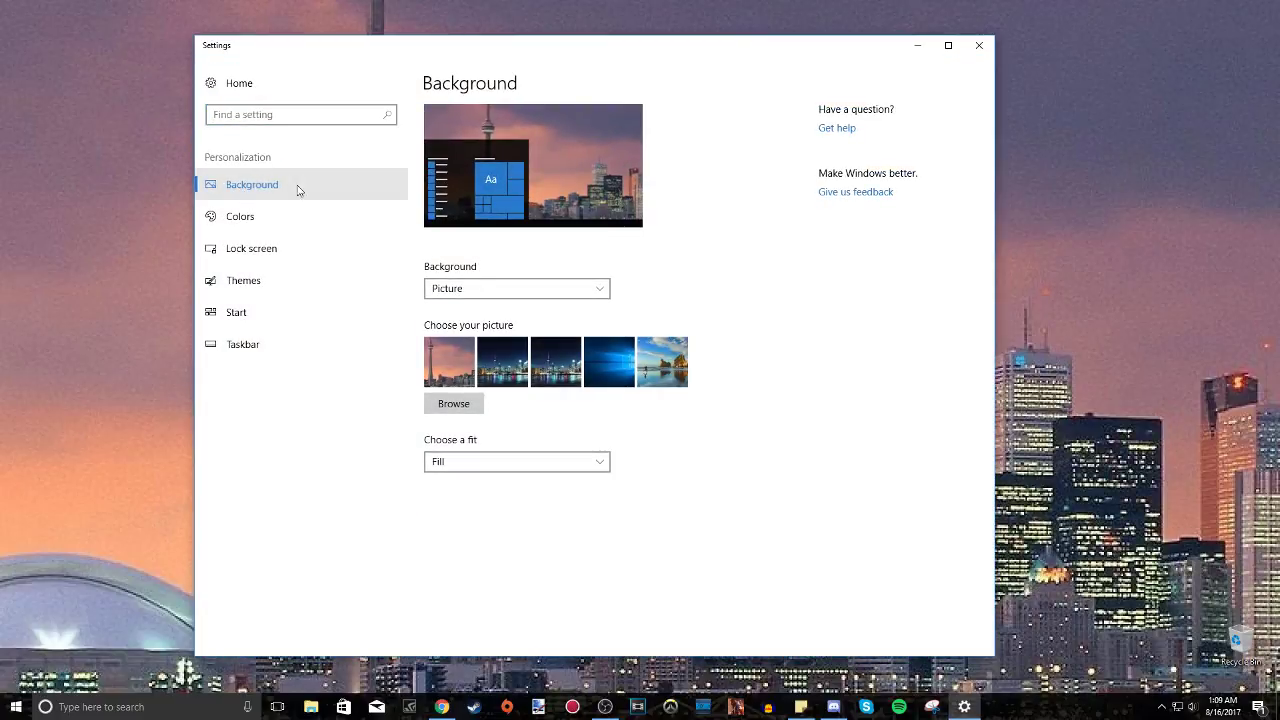
{"action": "left_click", "coordinate": [497, 290]}
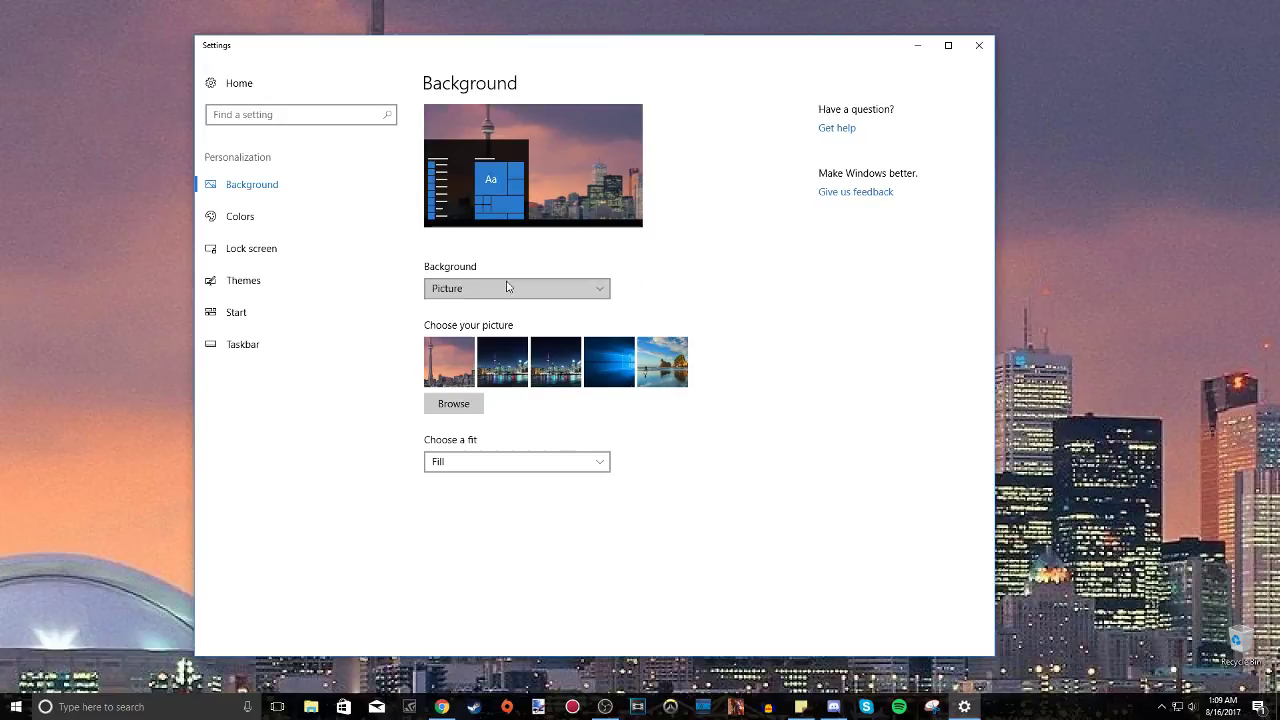
{"action": "left_click", "coordinate": [497, 289]}
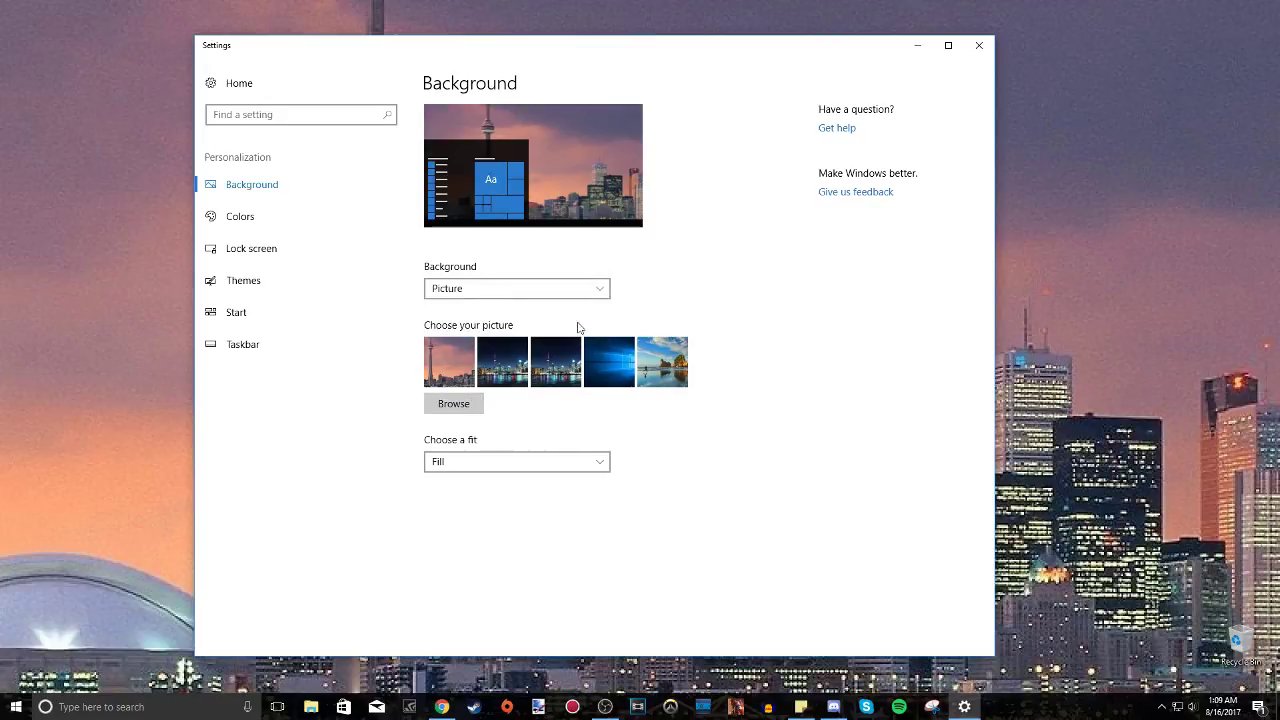
{"action": "left_click", "coordinate": [467, 405]}
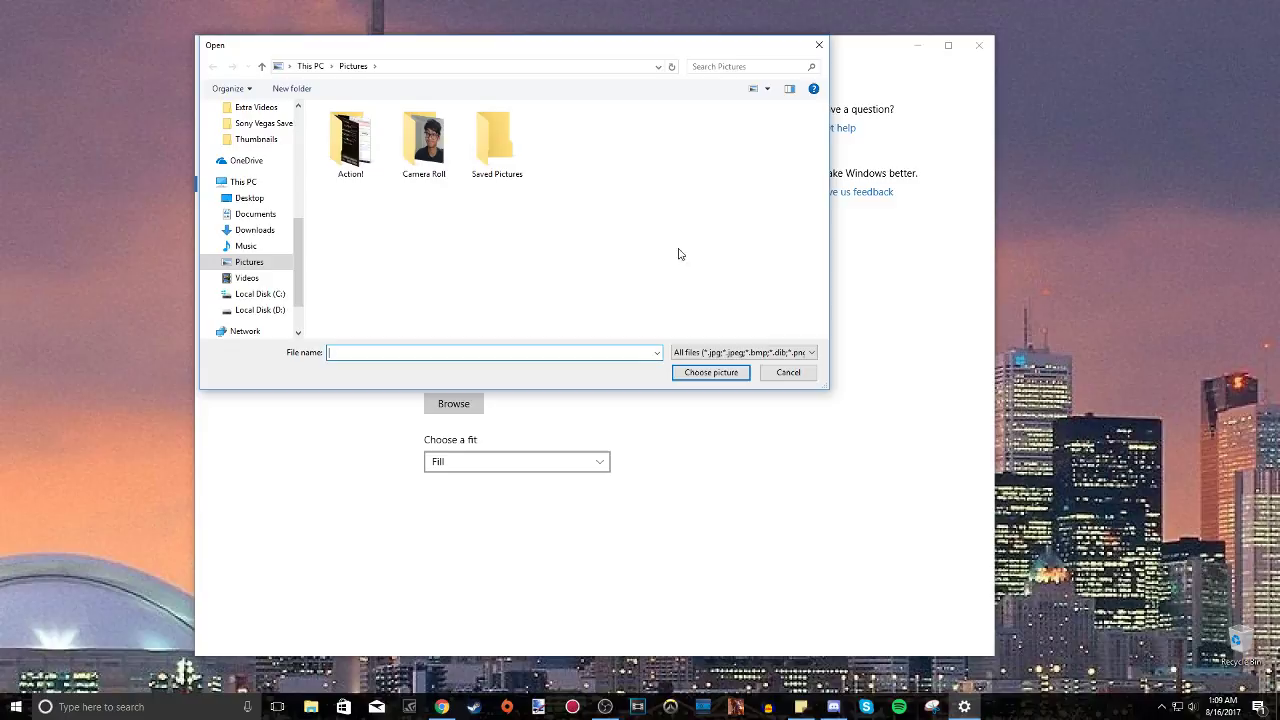
{"action": "left_click", "coordinate": [819, 42]}
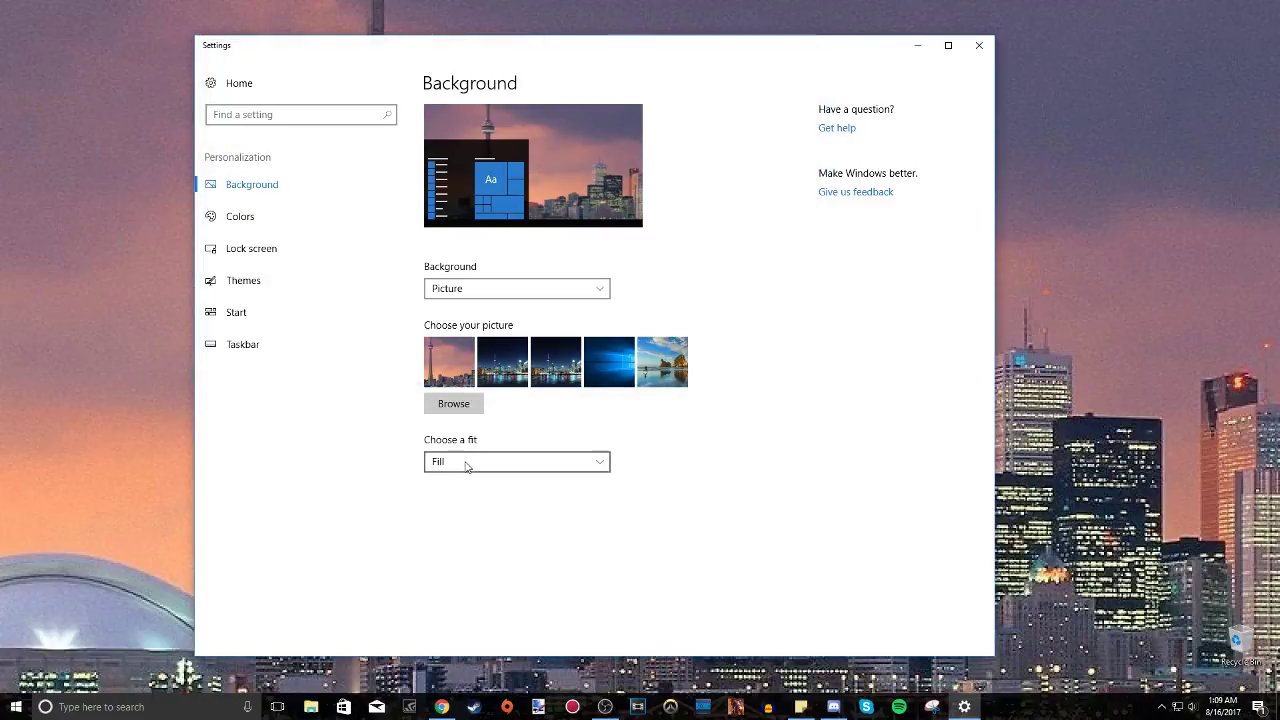
{"action": "left_click", "coordinate": [497, 464]}
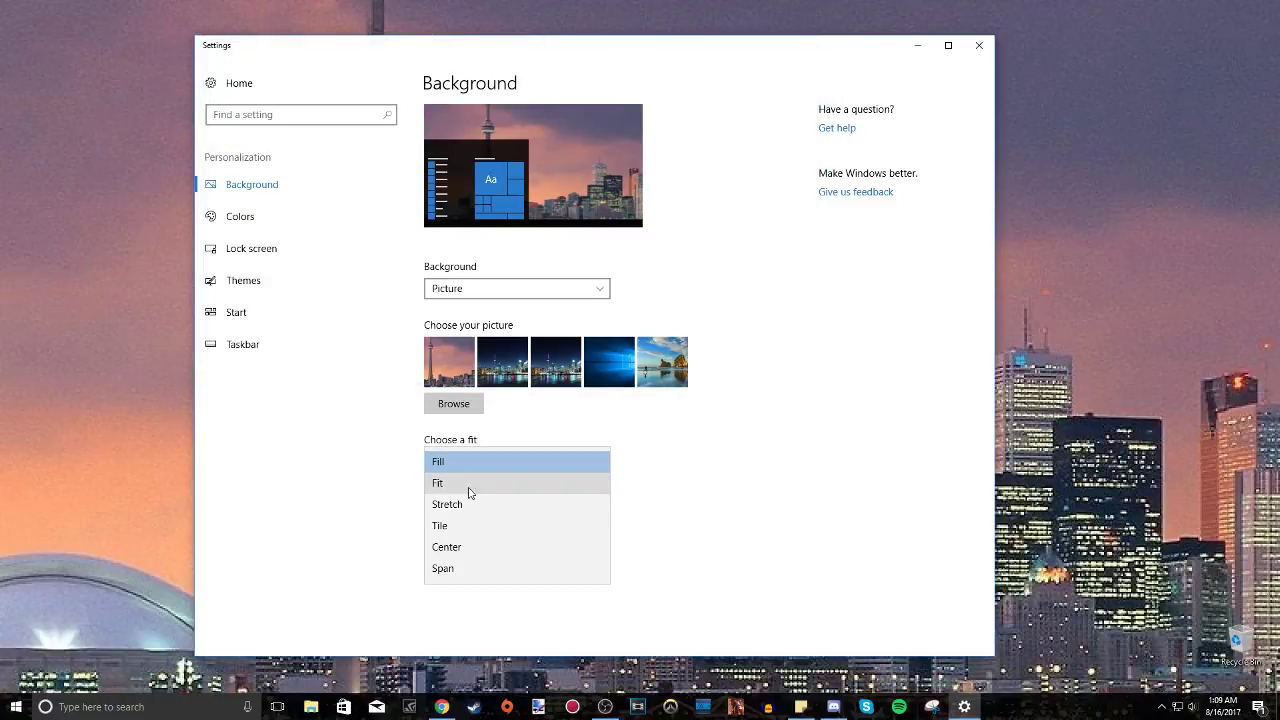
{"action": "left_click", "coordinate": [450, 568]}
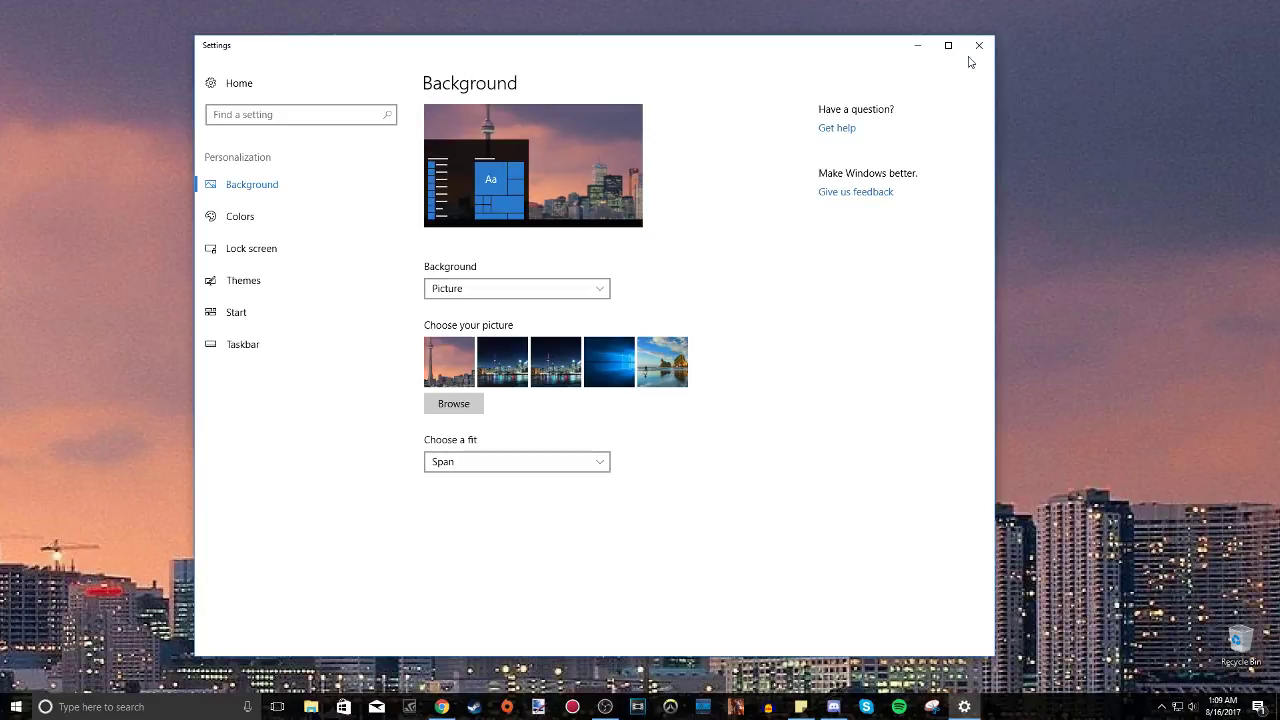
- Close the Settings window, then open and dismiss the Windows search panel
{"action": "left_click", "coordinate": [979, 45]}
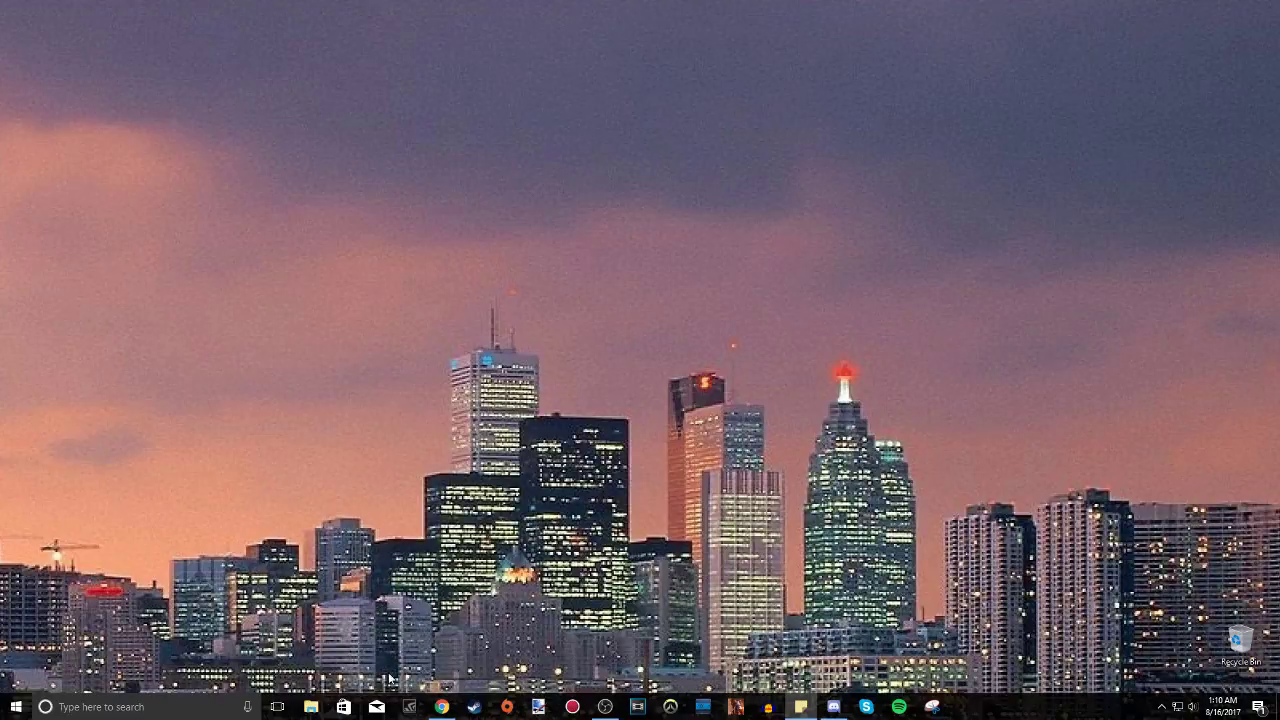
{"action": "left_click", "coordinate": [150, 706]}
{"action": "left_click", "coordinate": [460, 490]}
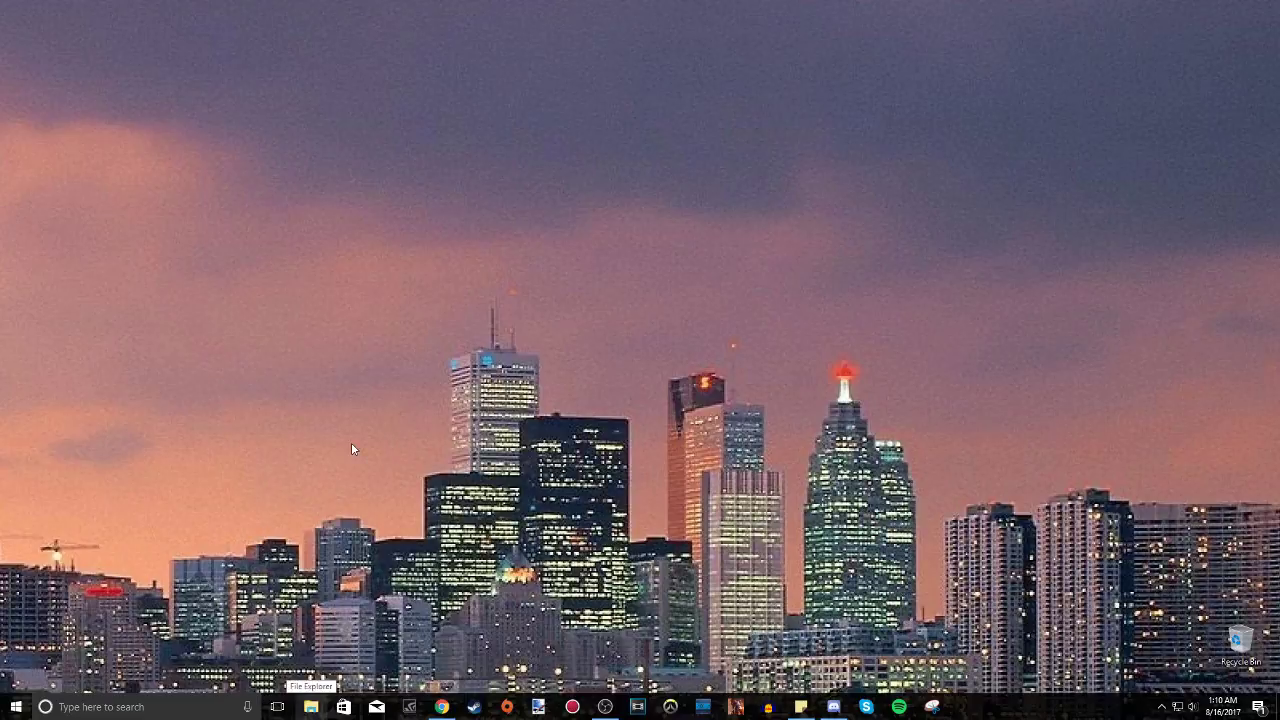